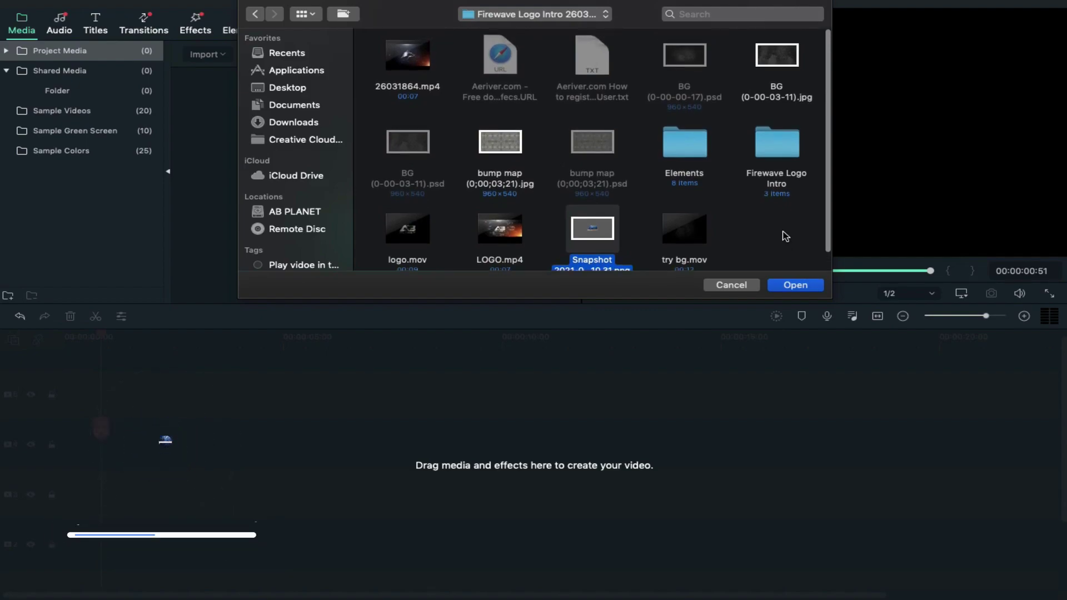
- Import the logo snapshot PNG and the Slide.mov clip from the Elements folder into the project media
{"action": "left_click", "coordinate": [800, 285]}
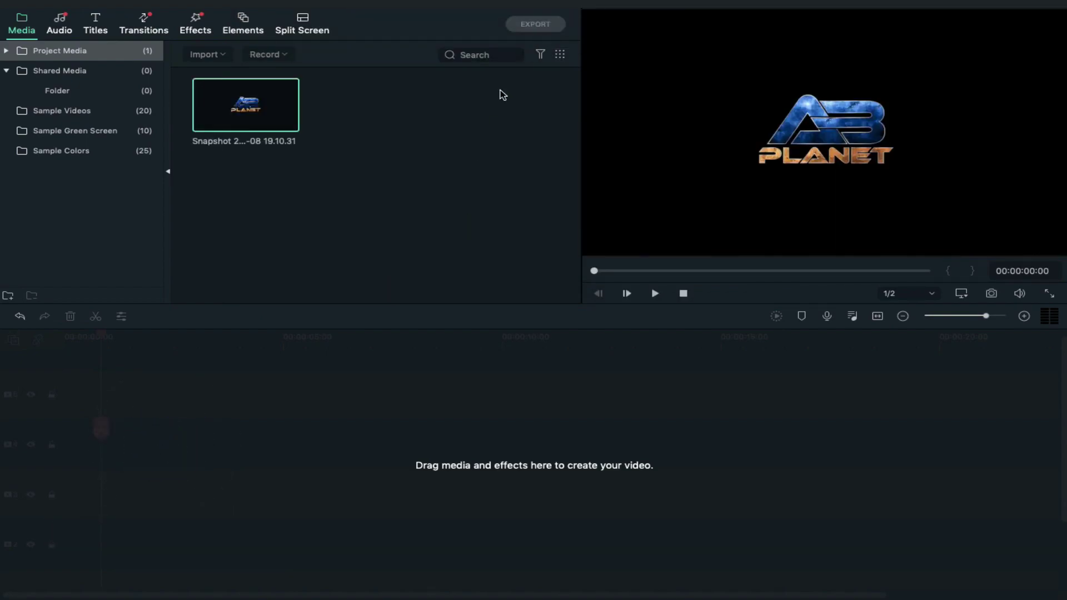
{"action": "right_click", "coordinate": [428, 175]}
{"action": "left_click", "coordinate": [457, 176]}
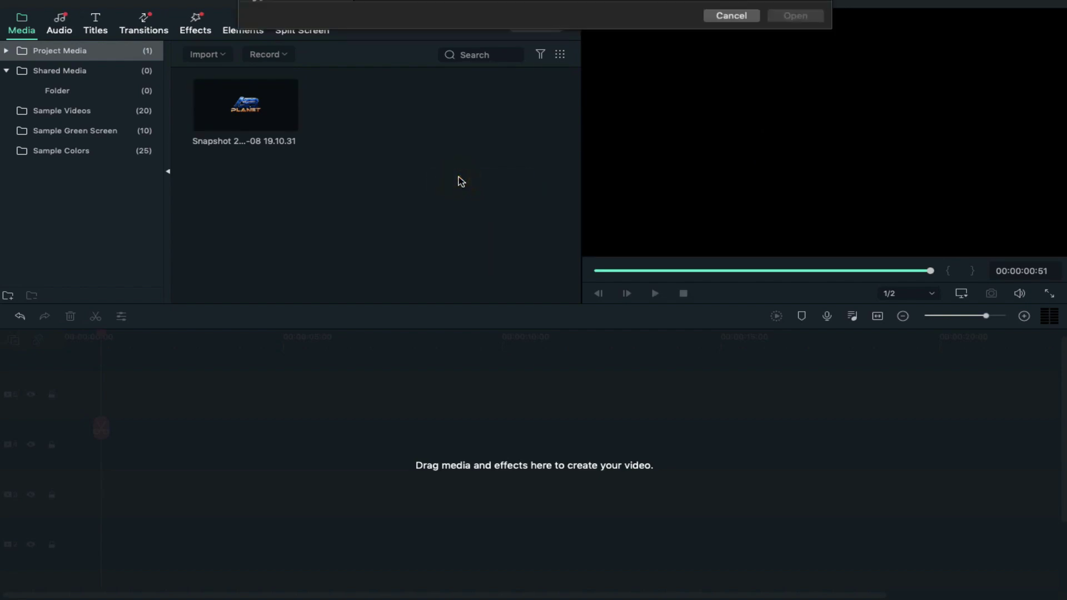
{"action": "scroll", "coordinate": [643, 178], "scroll_direction": "down", "scroll_amount": 1}
{"action": "left_click", "coordinate": [684, 129]}
{"action": "double_click", "coordinate": [684, 129]}
{"action": "left_click", "coordinate": [580, 151]}
{"action": "double_click", "coordinate": [579, 151]}
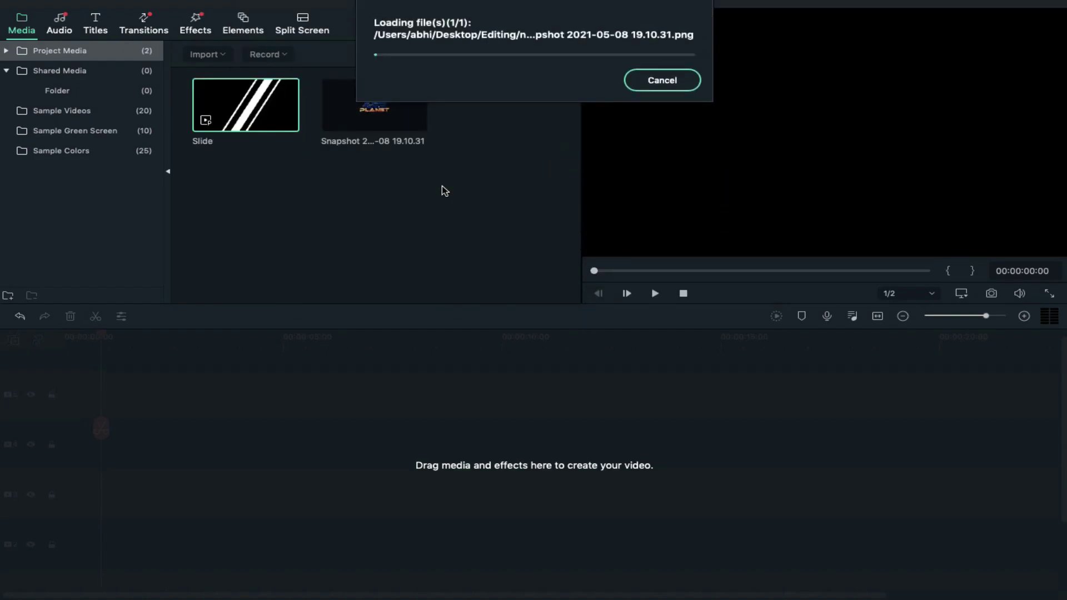
- Place the logo snapshot at the start of track 4 and extend it to about 7 seconds
{"action": "left_click", "coordinate": [374, 115]}
{"action": "left_click_drag", "start_coordinate": [300, 340], "coordinate": [67, 465]}
{"action": "left_click", "coordinate": [241, 444]}
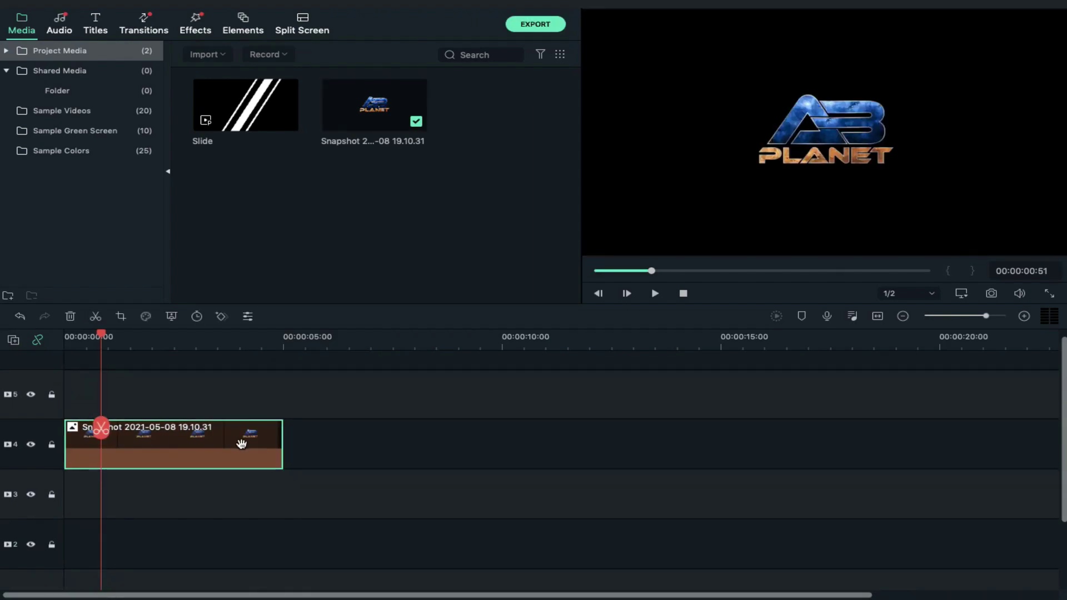
{"action": "left_click_drag", "start_coordinate": [281, 435], "coordinate": [368, 438]}
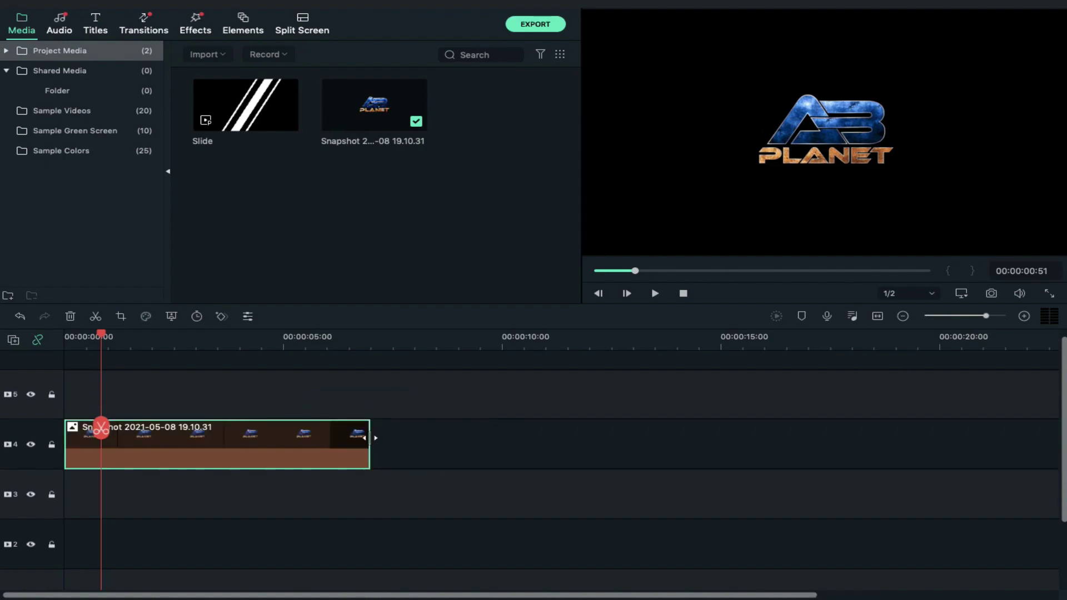
- Place the Slide clip at the start of track 5, directly above the logo snapshot
{"action": "left_click_drag", "start_coordinate": [257, 124], "coordinate": [242, 221]}
{"action": "left_click_drag", "start_coordinate": [226, 262], "coordinate": [71, 405]}
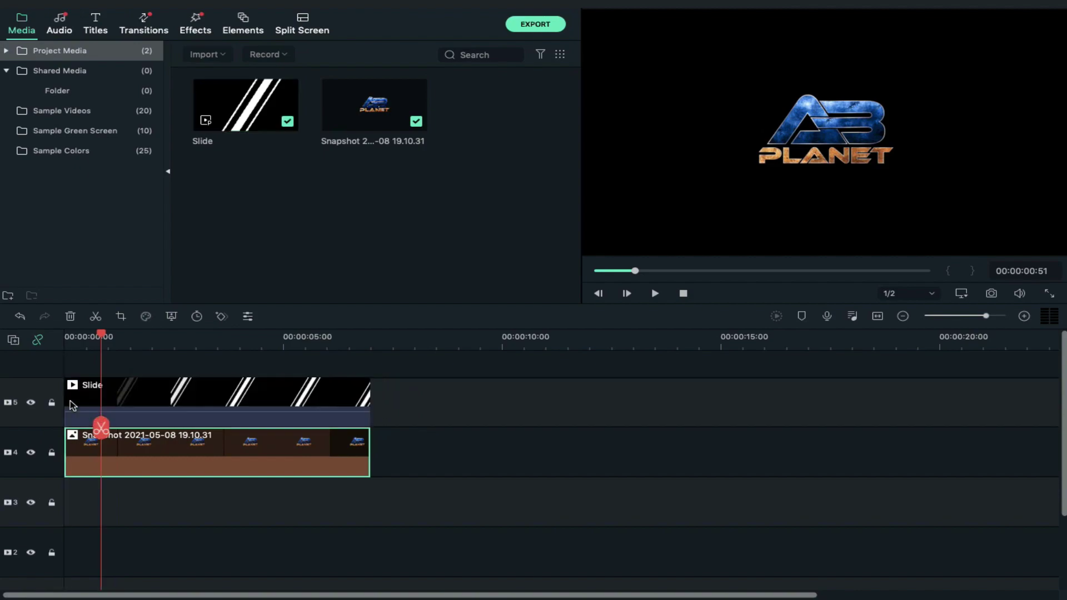
{"action": "left_click", "coordinate": [69, 337]}
{"action": "left_click", "coordinate": [102, 337]}
- Set the Slide clip's blending mode to Color Dodge and play the result over the logo
{"action": "left_click", "coordinate": [154, 376]}
{"action": "double_click", "coordinate": [167, 386]}
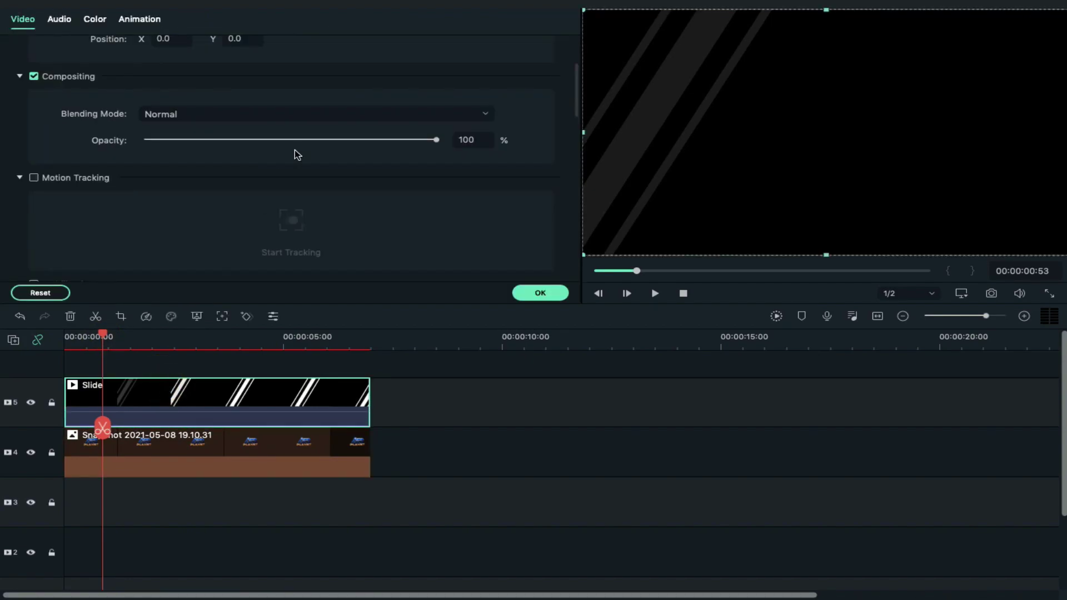
{"action": "left_click", "coordinate": [297, 116]}
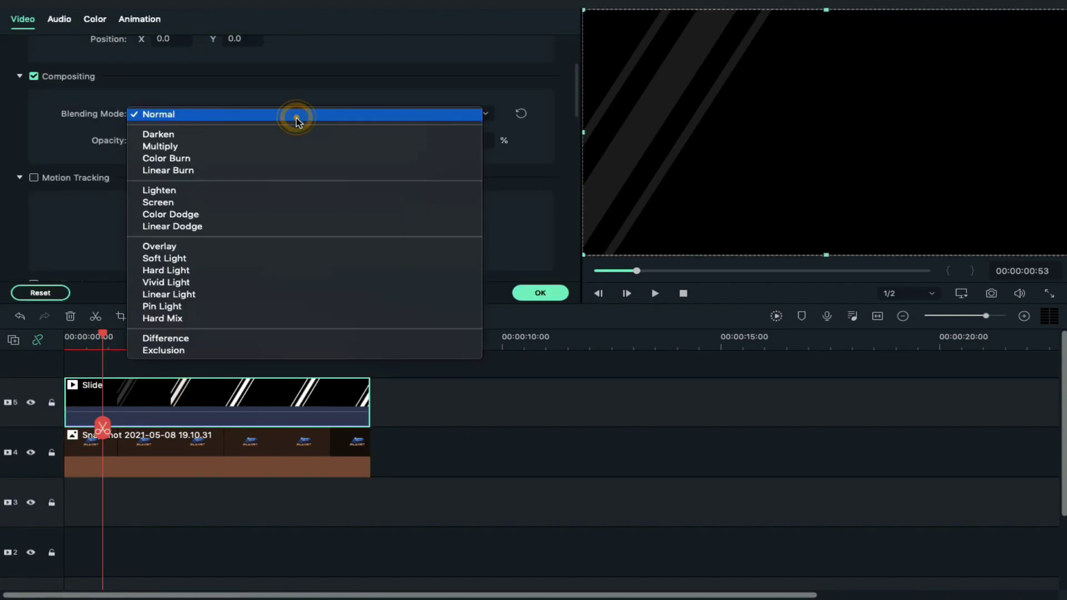
{"action": "left_click", "coordinate": [294, 215]}
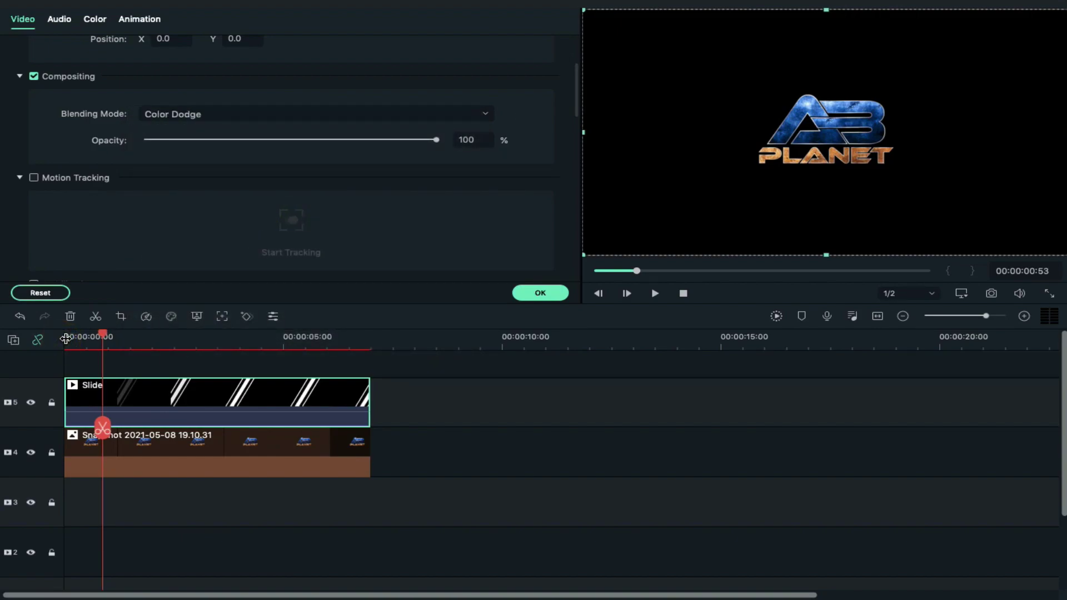
{"action": "key", "text": "space"}
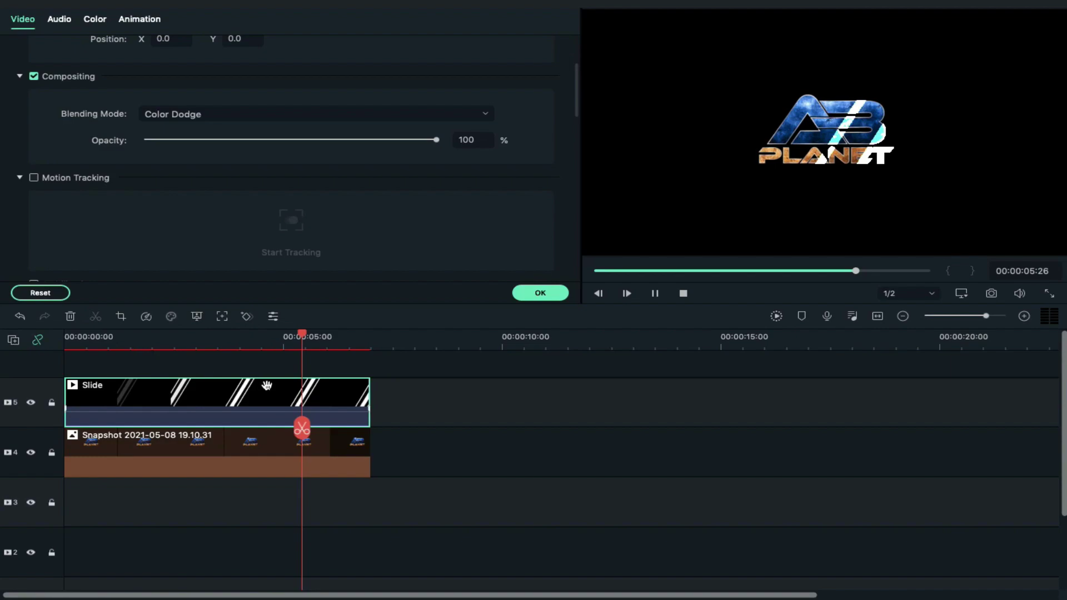
- Set the Slide clip's opacity to 60%, preview the softer light sweep and accept the clip settings
{"action": "left_click", "coordinate": [462, 140]}
{"action": "key", "text": "Delete"}
{"action": "key", "text": "Delete"}
{"action": "type", "text": "60"}
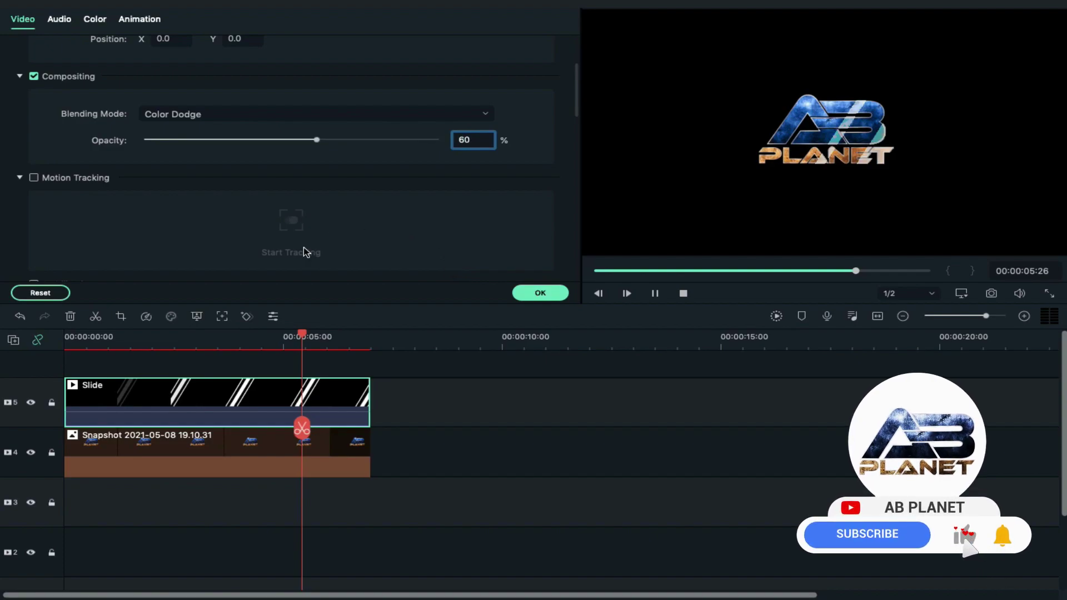
{"action": "left_click", "coordinate": [179, 332]}
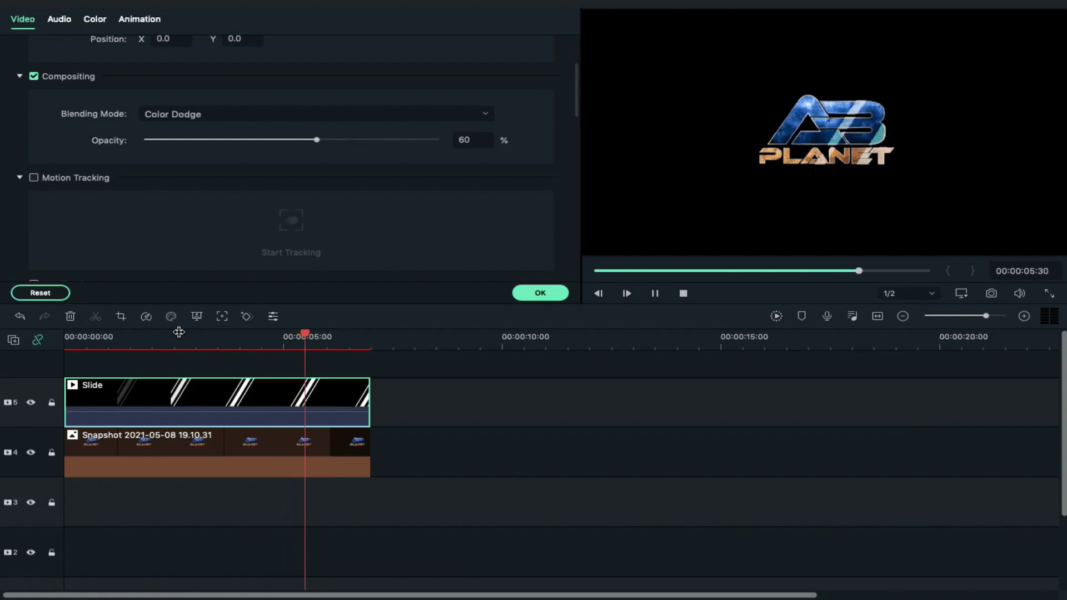
{"action": "key", "text": "space"}
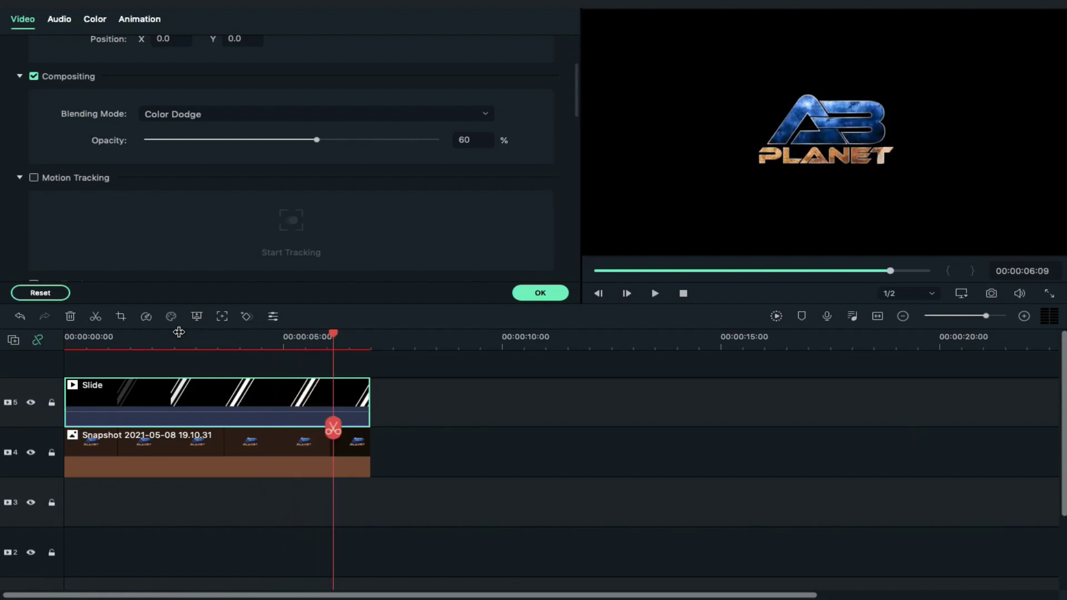
{"action": "left_click", "coordinate": [521, 289]}
- Set up a MOV export named Logo that saves into the Elements folder
{"action": "left_click", "coordinate": [531, 28]}
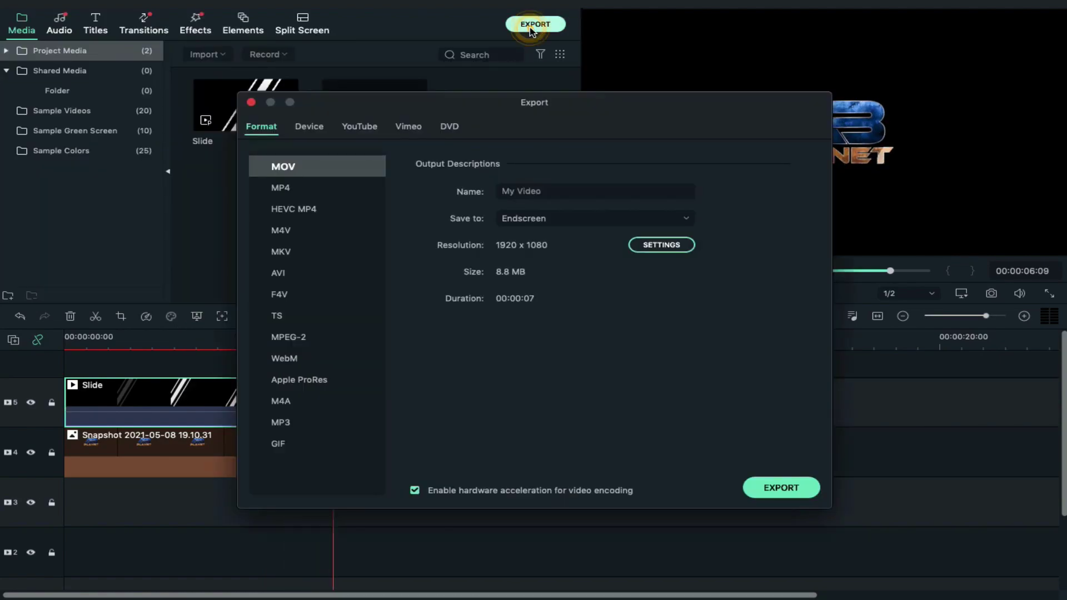
{"action": "left_click", "coordinate": [581, 220]}
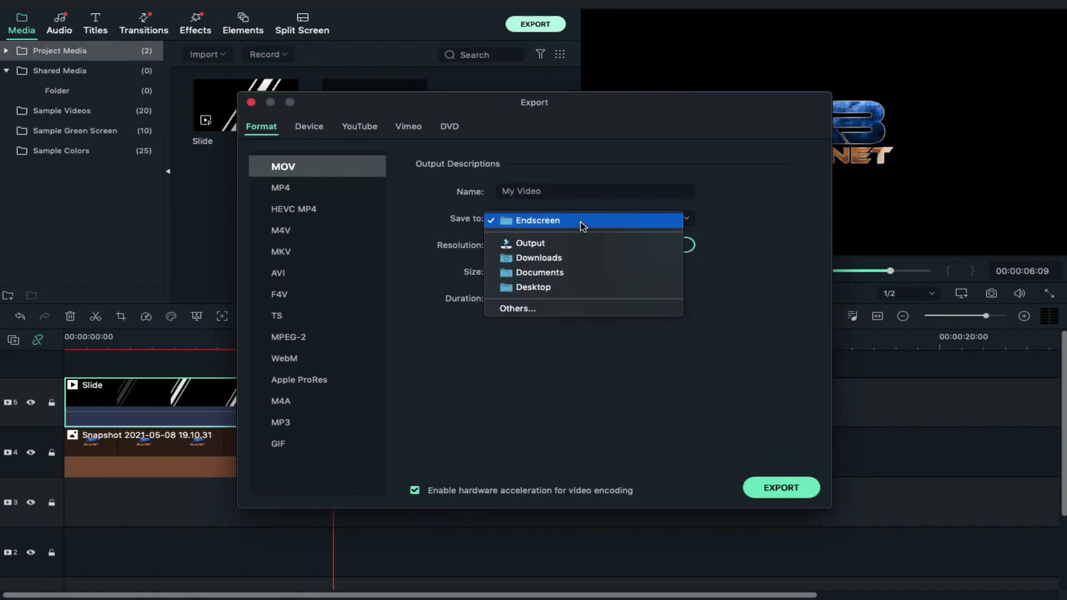
{"action": "left_click", "coordinate": [564, 311]}
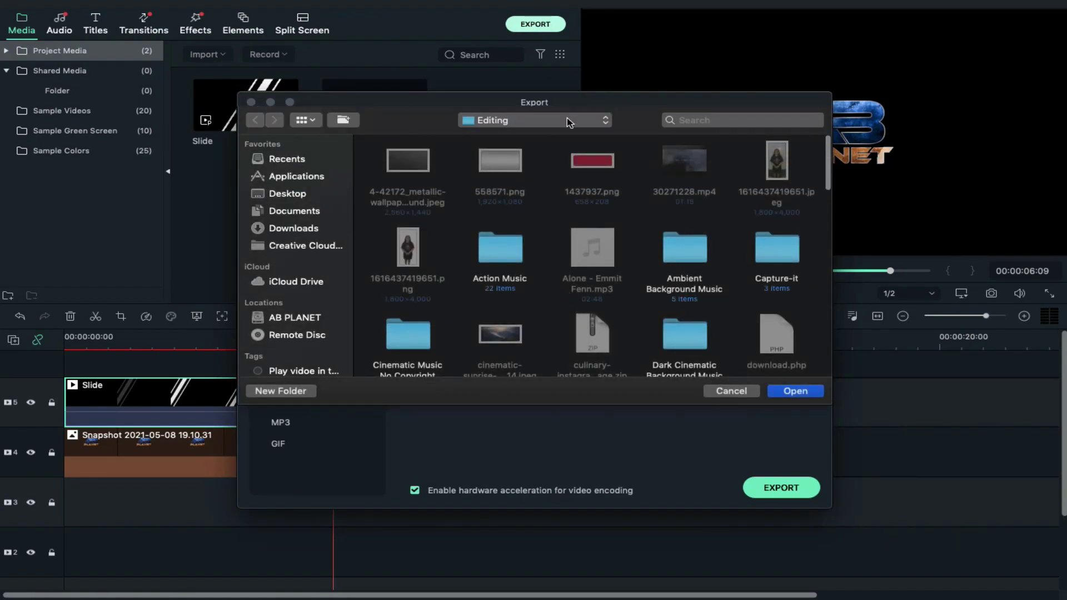
{"action": "left_click", "coordinate": [570, 122]}
{"action": "left_click", "coordinate": [543, 217]}
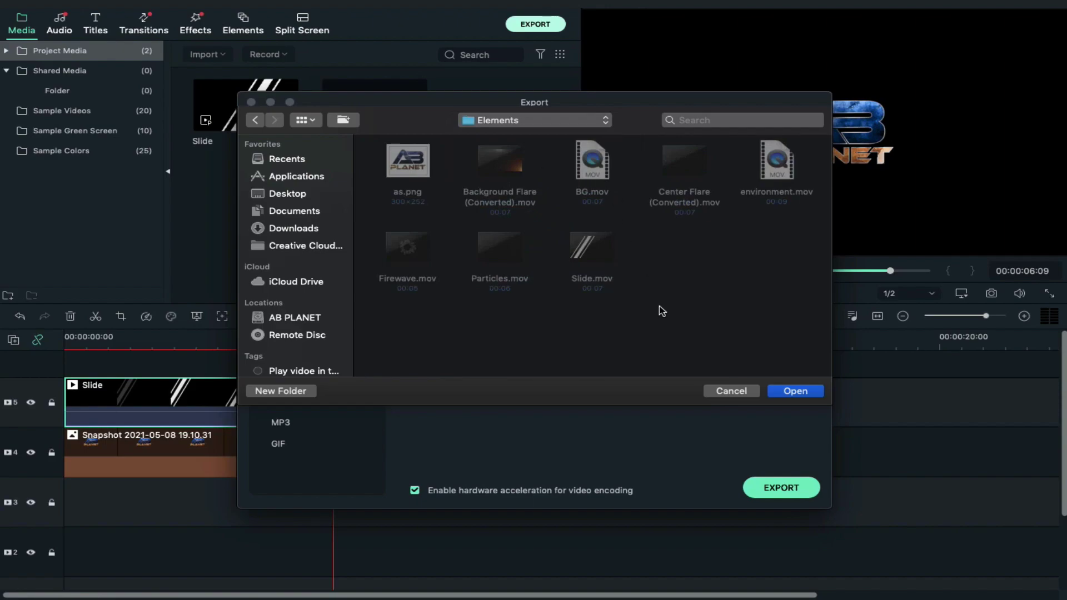
{"action": "left_click", "coordinate": [771, 390]}
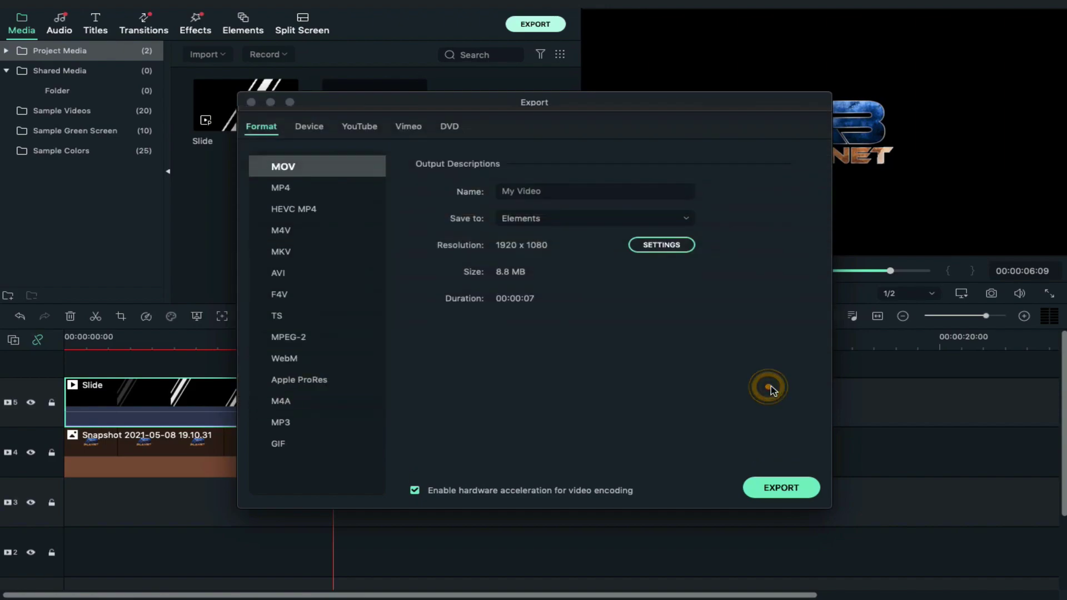
{"action": "left_click", "coordinate": [550, 191]}
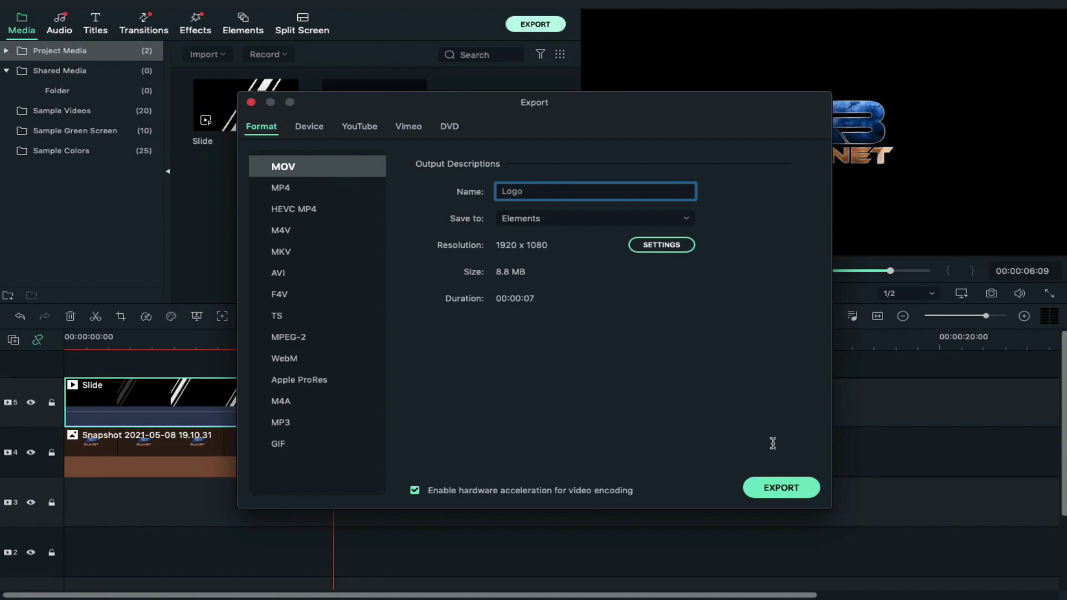
- Set the export video to 60 fps with a 30000 kbps bit rate and start the export
{"action": "left_click", "coordinate": [675, 249]}
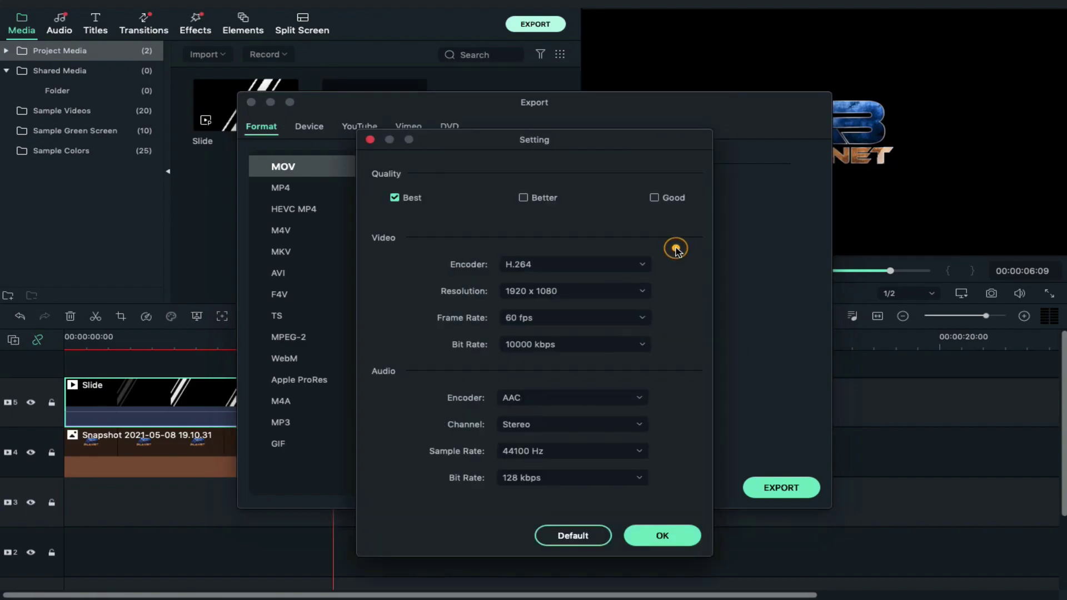
{"action": "left_click", "coordinate": [617, 320]}
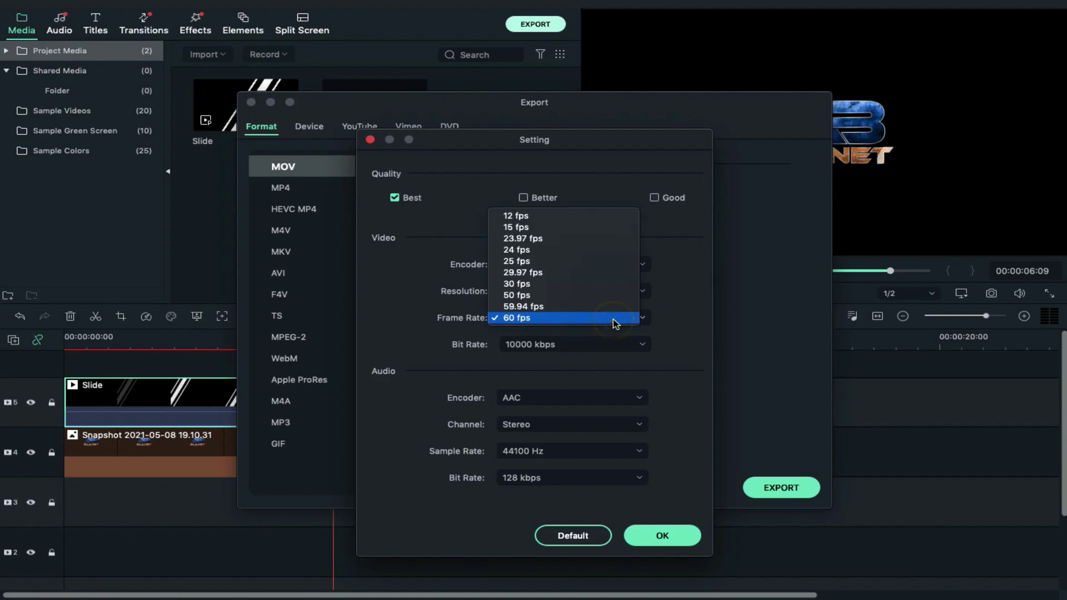
{"action": "left_click", "coordinate": [612, 317]}
{"action": "left_click", "coordinate": [613, 342]}
{"action": "left_click", "coordinate": [596, 368]}
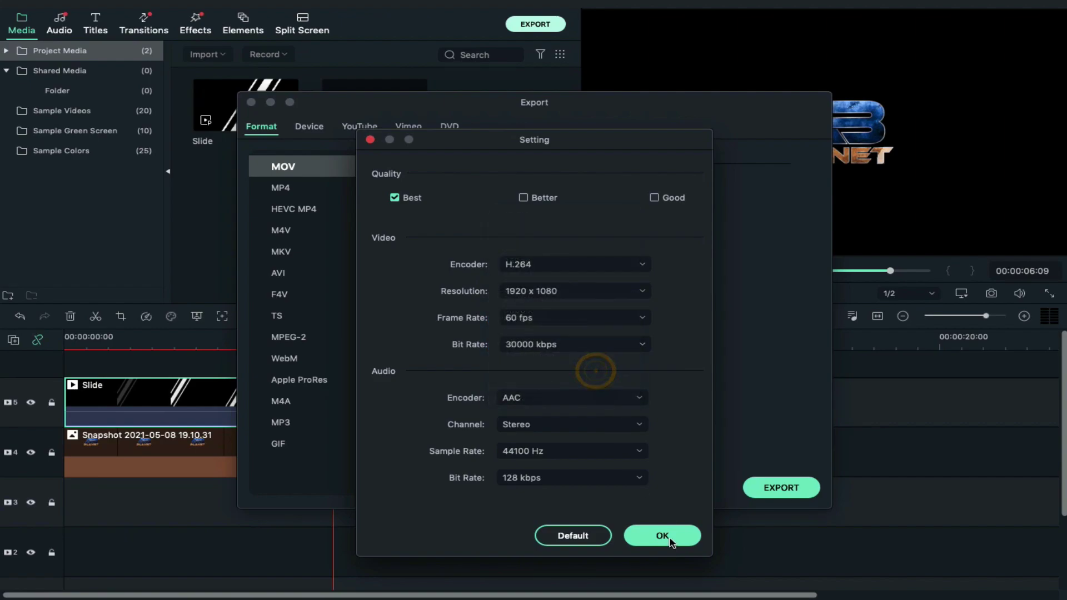
{"action": "left_click", "coordinate": [670, 538]}
{"action": "left_click", "coordinate": [781, 490]}
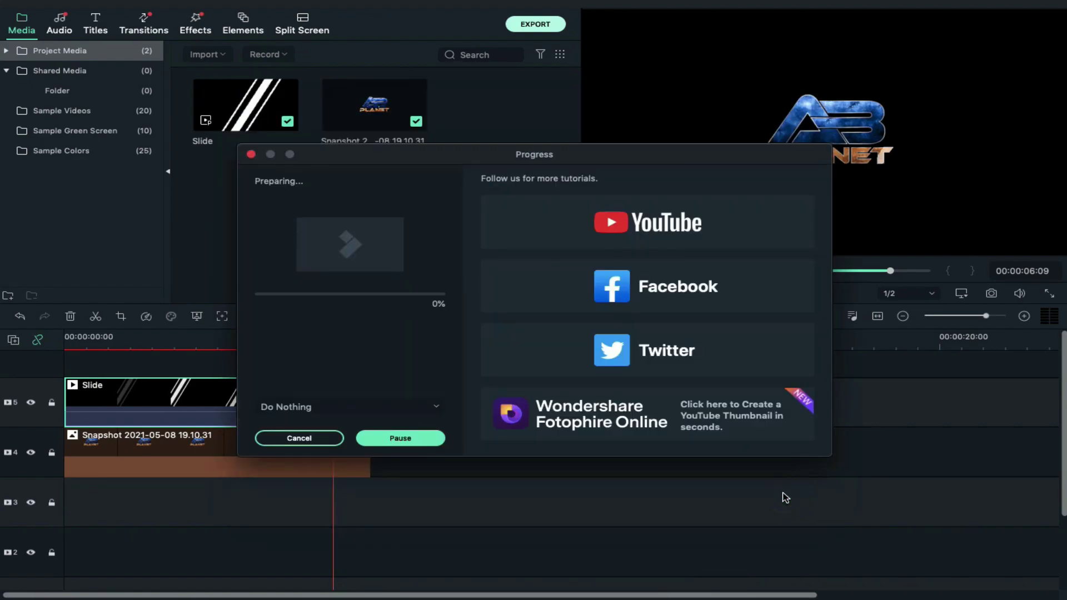
- Delete the Slide clip and the logo snapshot from the project media, including their timeline copies
{"action": "left_click_drag", "start_coordinate": [412, 408], "coordinate": [308, 443]}
{"action": "left_click_drag", "start_coordinate": [446, 160], "coordinate": [250, 114]}
{"action": "key", "text": "Delete"}
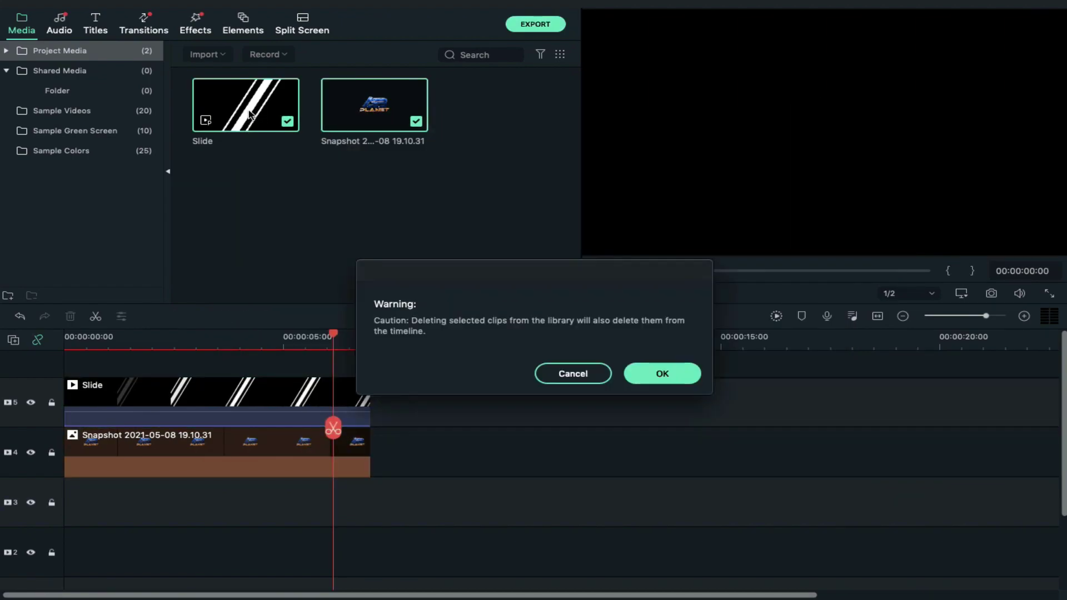
{"action": "left_click", "coordinate": [665, 376]}
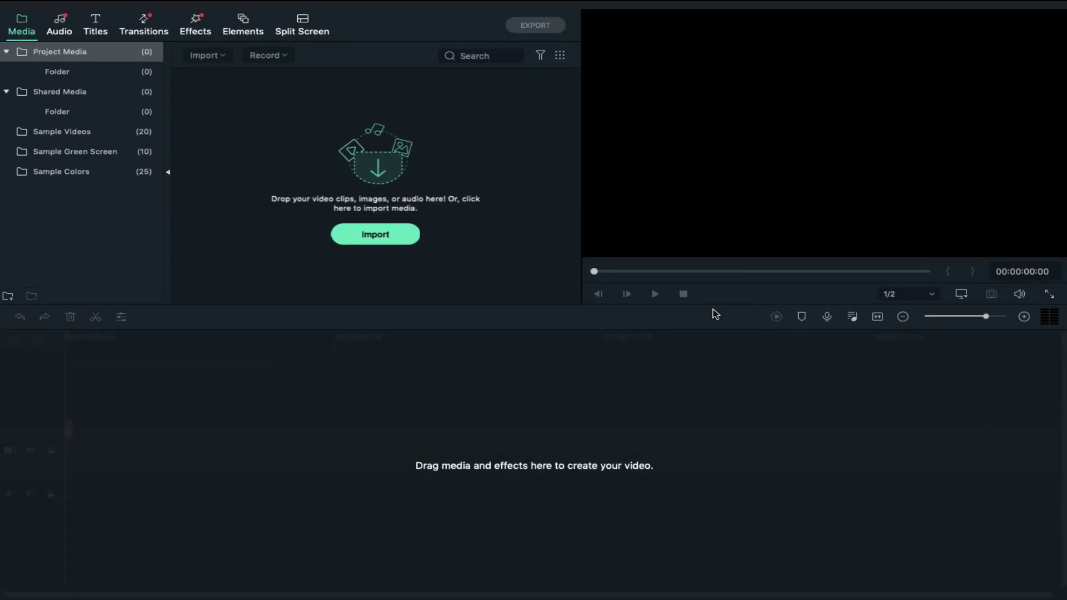
- Import the Background Flare, BG, Center Flare, Firewave, Logo and Particles MOV clips from the Elements folder
{"action": "left_click", "coordinate": [392, 236]}
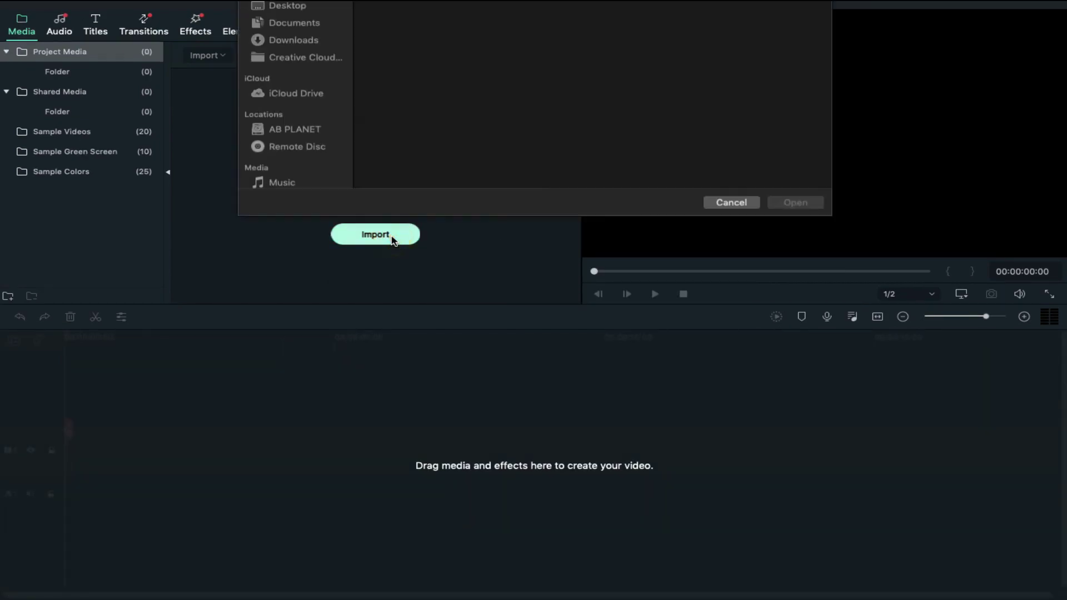
{"action": "double_click", "coordinate": [500, 147]}
{"action": "left_click", "coordinate": [591, 79]}
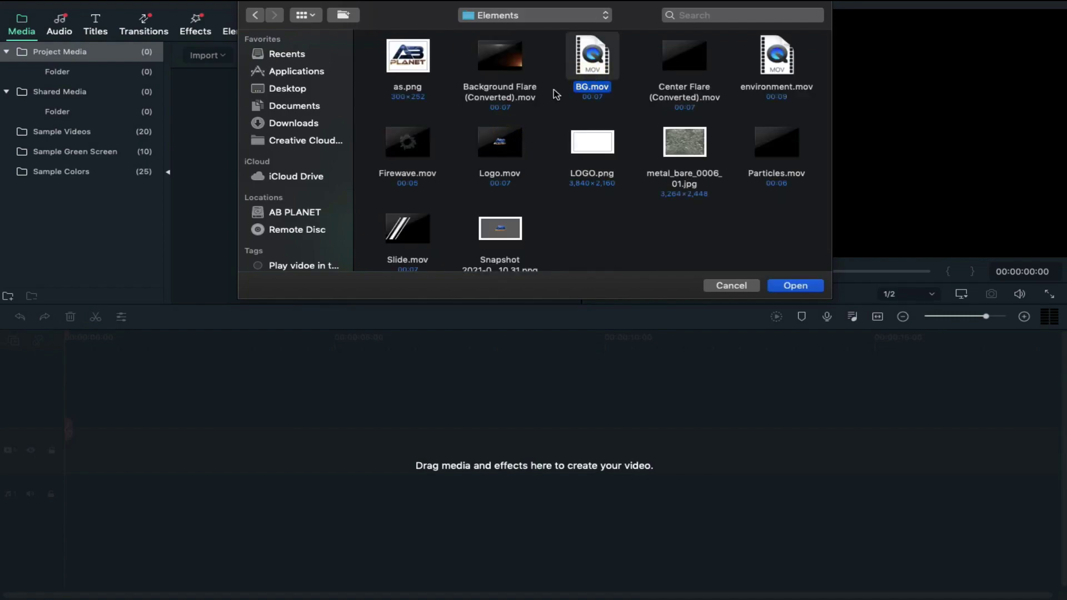
{"action": "left_click", "coordinate": [525, 95], "text": "super"}
{"action": "left_click", "coordinate": [674, 94], "text": "super"}
{"action": "left_click", "coordinate": [784, 83], "text": "super"}
{"action": "left_click", "coordinate": [784, 84], "text": "super"}
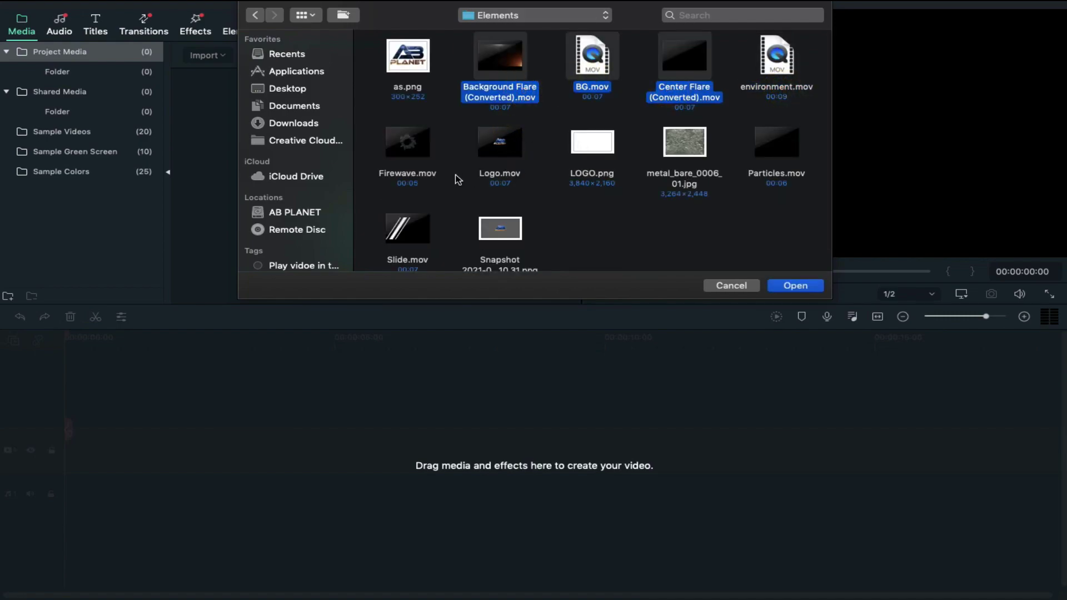
{"action": "left_click", "coordinate": [499, 177], "text": "super"}
{"action": "left_click", "coordinate": [772, 179], "text": "super"}
{"action": "left_click", "coordinate": [407, 162], "text": "super"}
{"action": "left_click", "coordinate": [795, 285]}
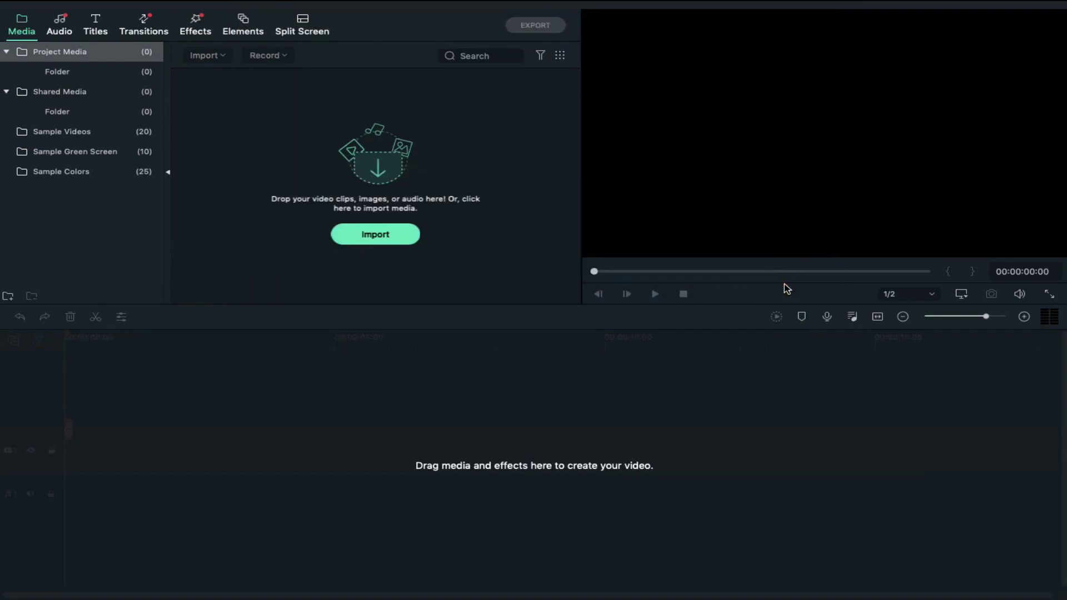
- Place the BG clip at the start of video track 1
{"action": "left_click", "coordinate": [432, 268]}
{"action": "left_click_drag", "start_coordinate": [367, 119], "coordinate": [70, 503]}
- Set the project frame rate to 60 in the project settings
{"action": "left_click", "coordinate": [170, 8]}
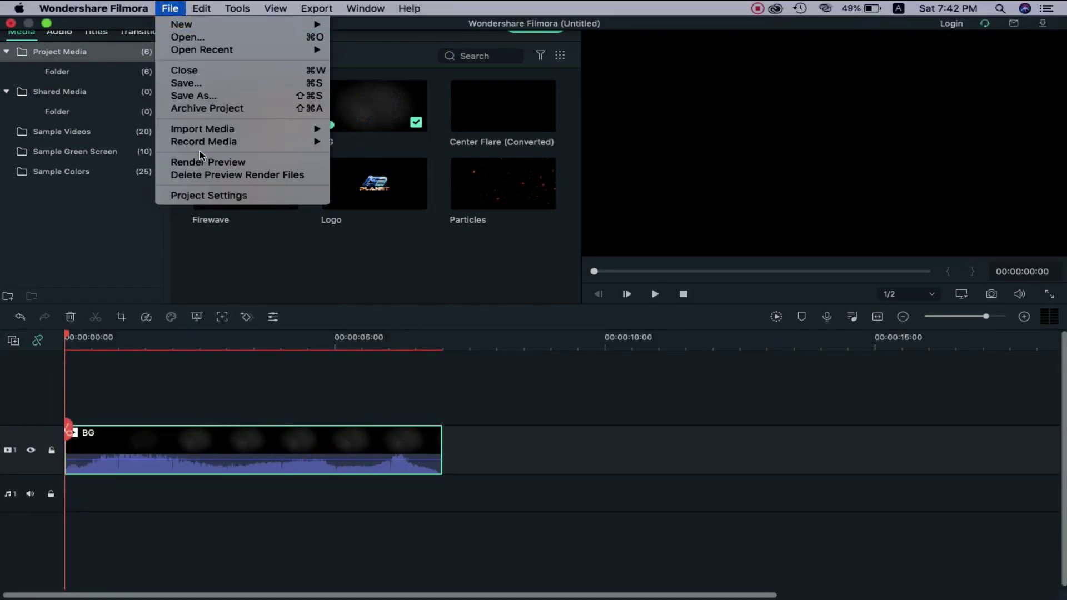
{"action": "left_click", "coordinate": [208, 196]}
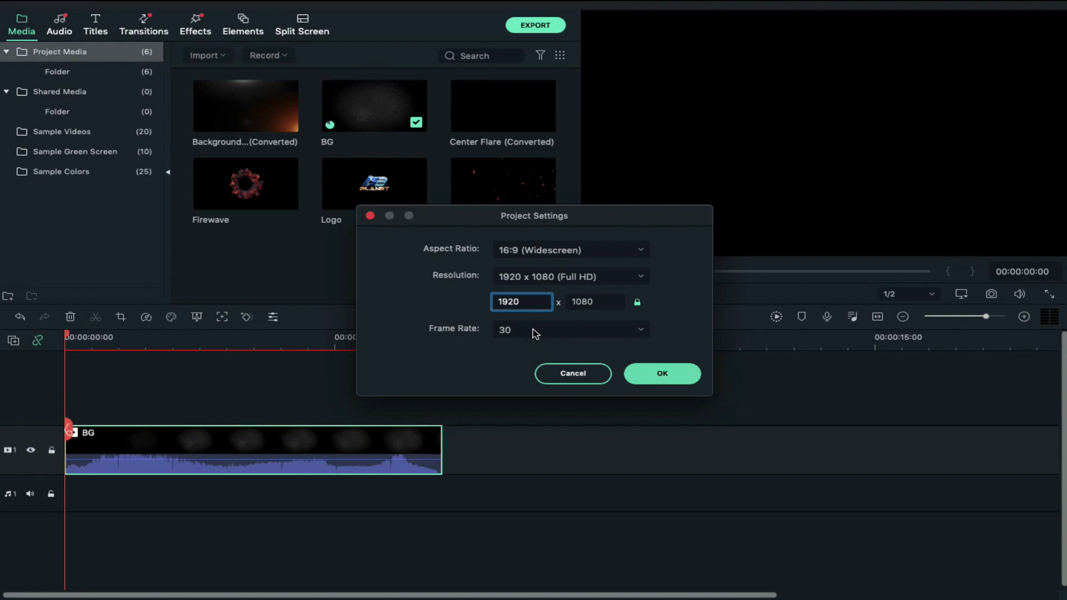
{"action": "left_click", "coordinate": [535, 333]}
{"action": "left_click", "coordinate": [529, 361]}
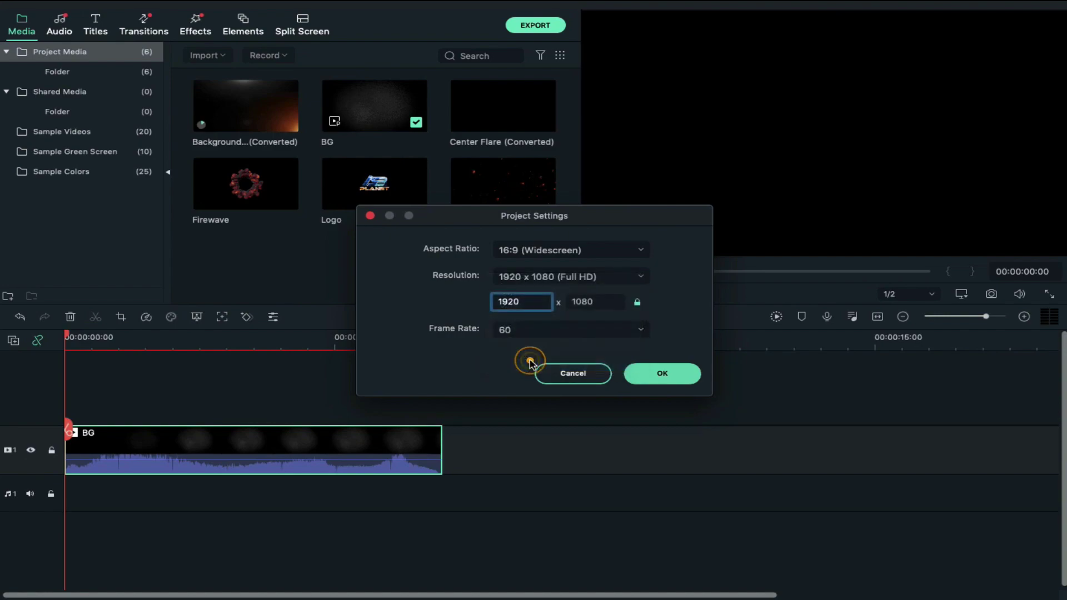
{"action": "left_click", "coordinate": [662, 383]}
- Place the Background Flare clip at the start of track 2 above BG and set its blending mode to Screen
{"action": "left_click", "coordinate": [193, 337]}
{"action": "left_click_drag", "start_coordinate": [236, 118], "coordinate": [69, 423]}
{"action": "double_click", "coordinate": [135, 423]}
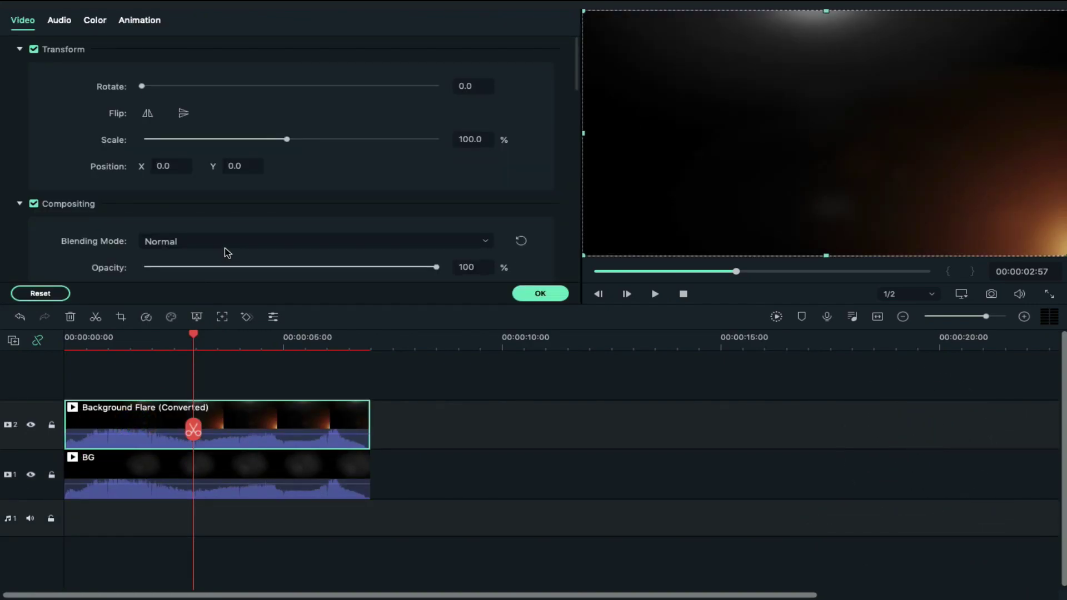
{"action": "left_click", "coordinate": [232, 241]}
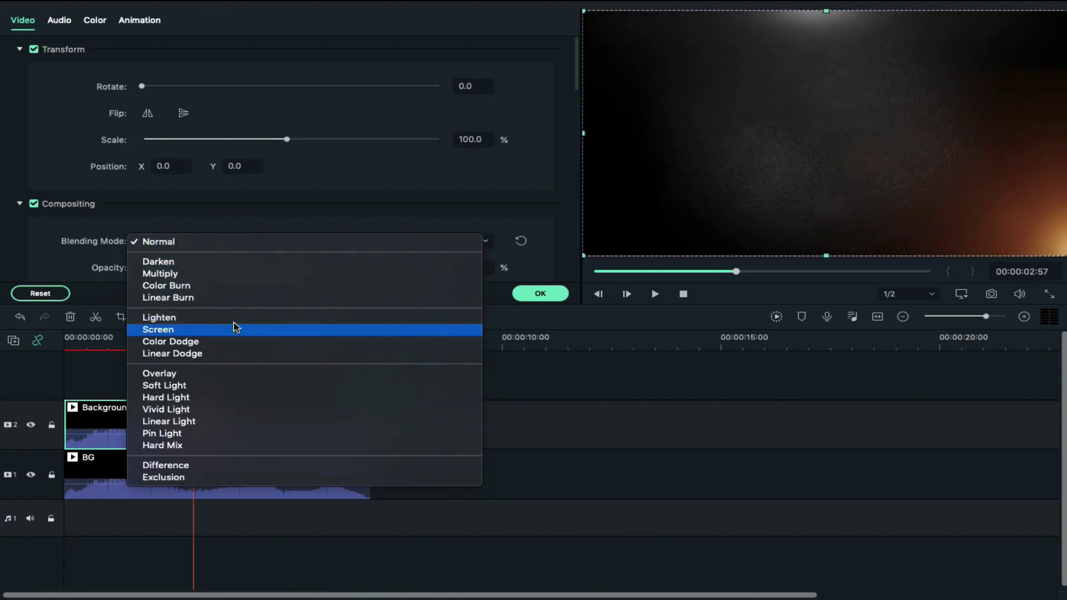
{"action": "left_click", "coordinate": [233, 327]}
{"action": "left_click", "coordinate": [529, 294]}
- Place a second Background Flare clip at the start of track 3 and set its blending mode to Screen
{"action": "left_click_drag", "start_coordinate": [250, 120], "coordinate": [76, 384]}
{"action": "double_click", "coordinate": [239, 398]}
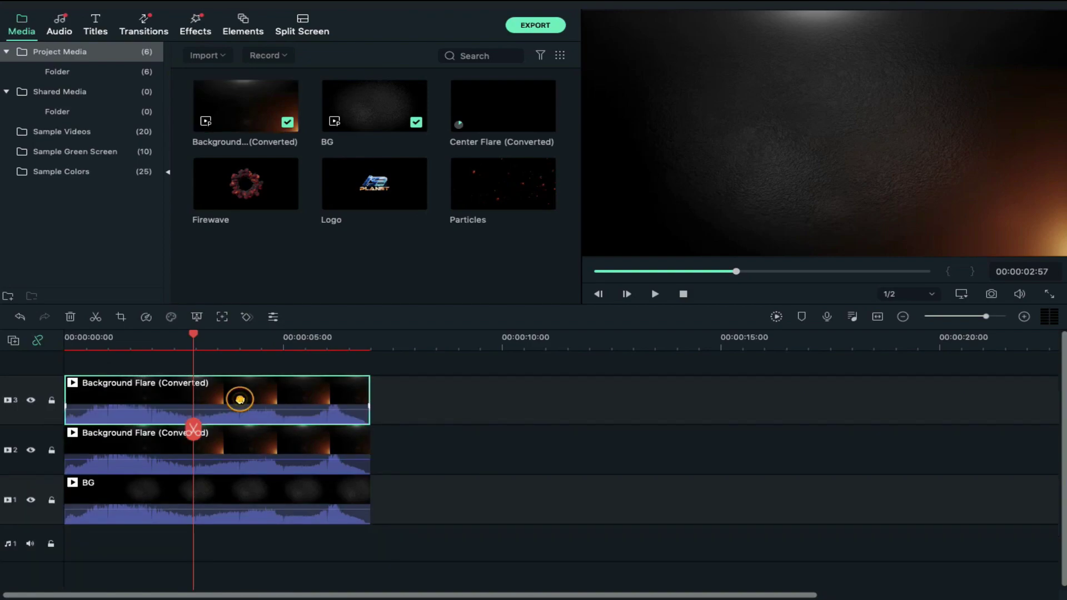
{"action": "left_click", "coordinate": [231, 242]}
{"action": "left_click", "coordinate": [222, 327]}
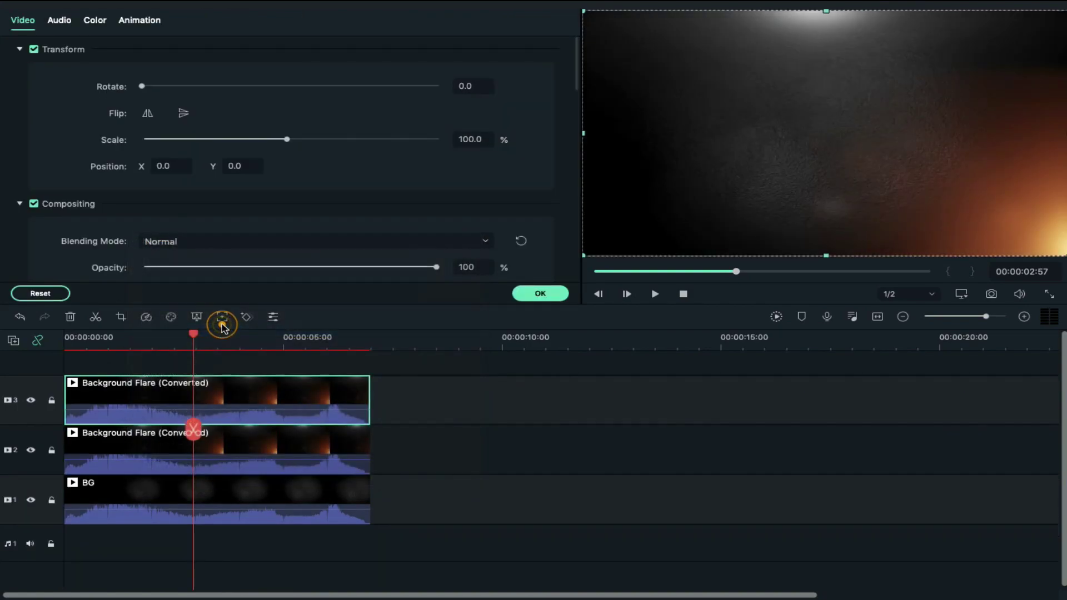
- Apply the Brighten preset from Advanced Color Tuning to the Background Flare clip on track 3
{"action": "left_click", "coordinate": [95, 23]}
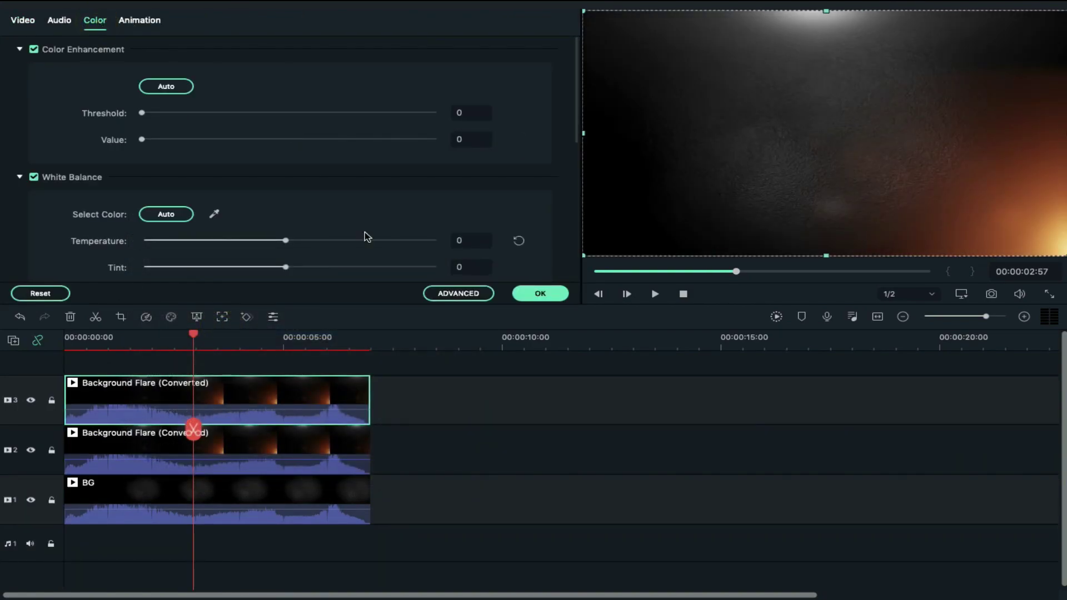
{"action": "left_click", "coordinate": [458, 294]}
{"action": "left_click", "coordinate": [160, 215]}
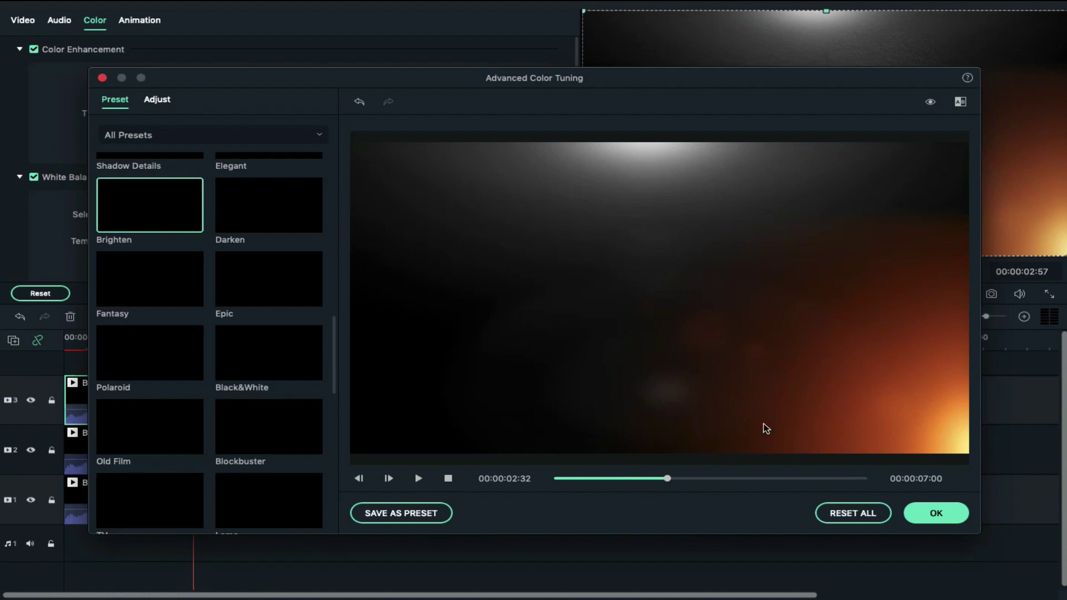
{"action": "left_click", "coordinate": [921, 515]}
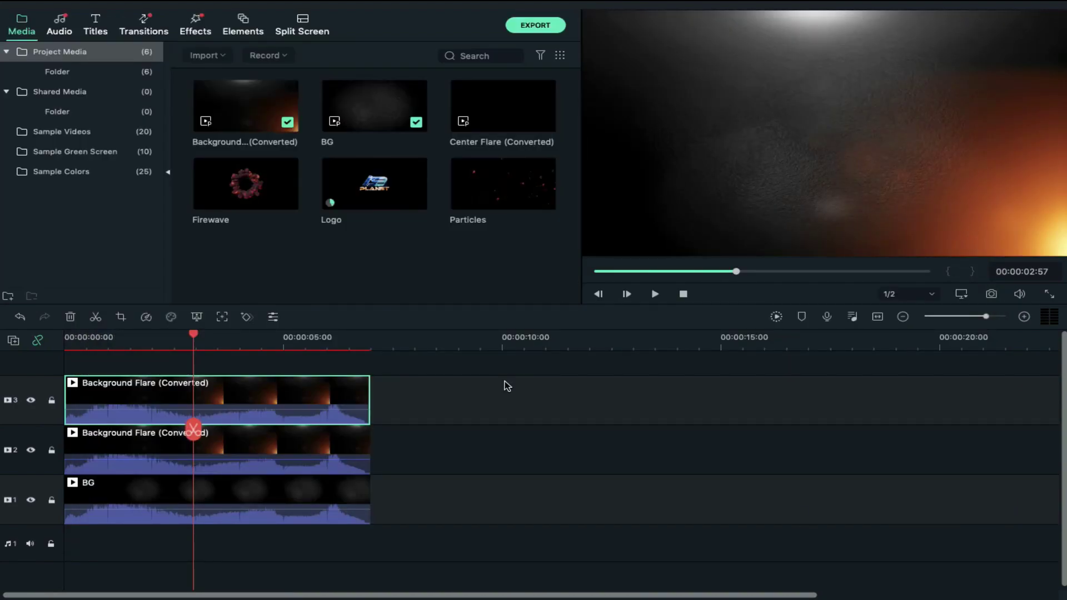
- Place the Logo clip at the start of track 4 and set its blending mode to Screen
{"action": "left_click_drag", "start_coordinate": [361, 183], "coordinate": [67, 361]}
{"action": "double_click", "coordinate": [175, 355]}
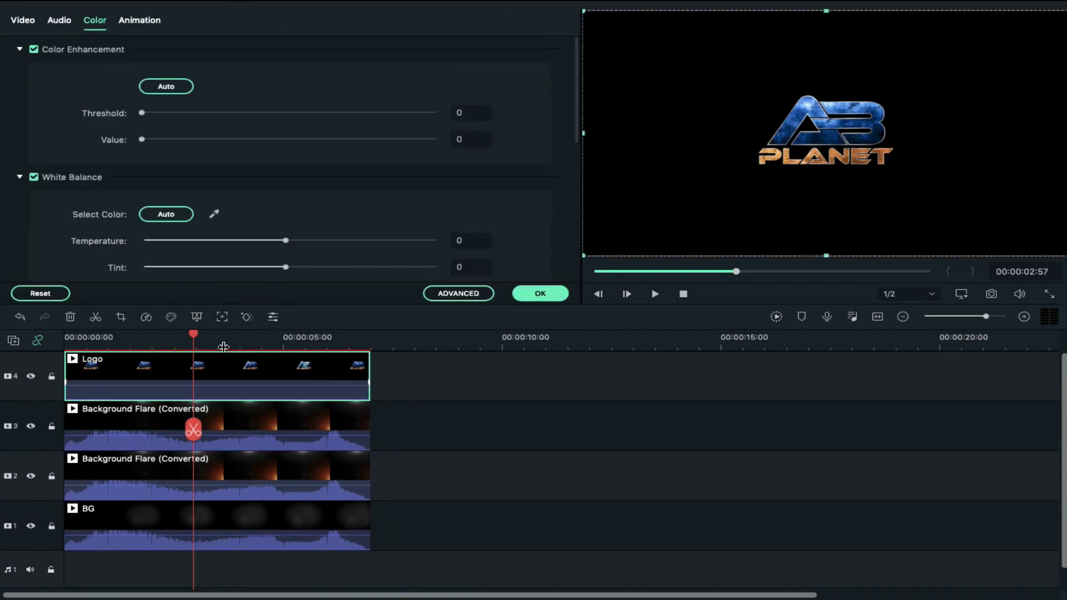
{"action": "left_click", "coordinate": [33, 27]}
{"action": "left_click", "coordinate": [233, 241]}
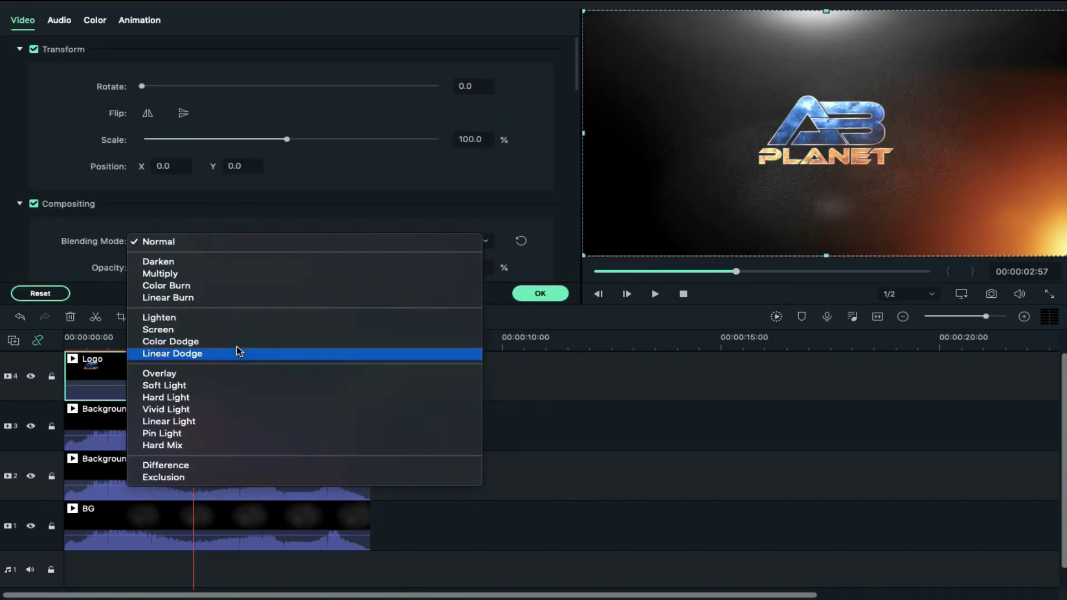
{"action": "left_click", "coordinate": [159, 329]}
- Add a custom animation keyframe to the Logo clip at 00:00:00:24 with opacity 0%
{"action": "left_click", "coordinate": [115, 335]}
{"action": "left_click_drag", "start_coordinate": [114, 336], "coordinate": [83, 339]}
{"action": "left_click", "coordinate": [126, 375]}
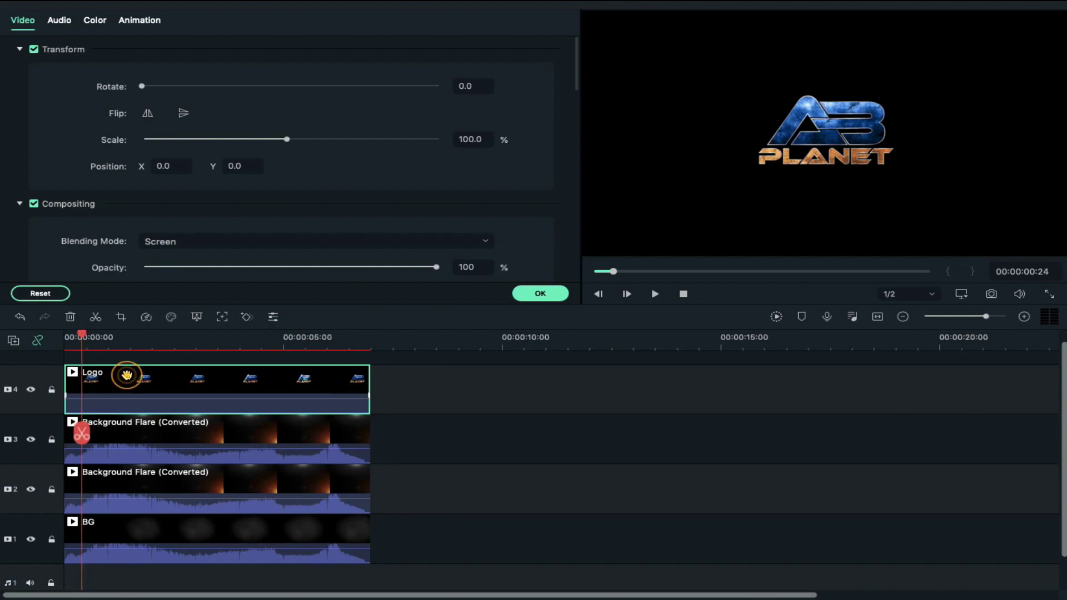
{"action": "left_click", "coordinate": [149, 23]}
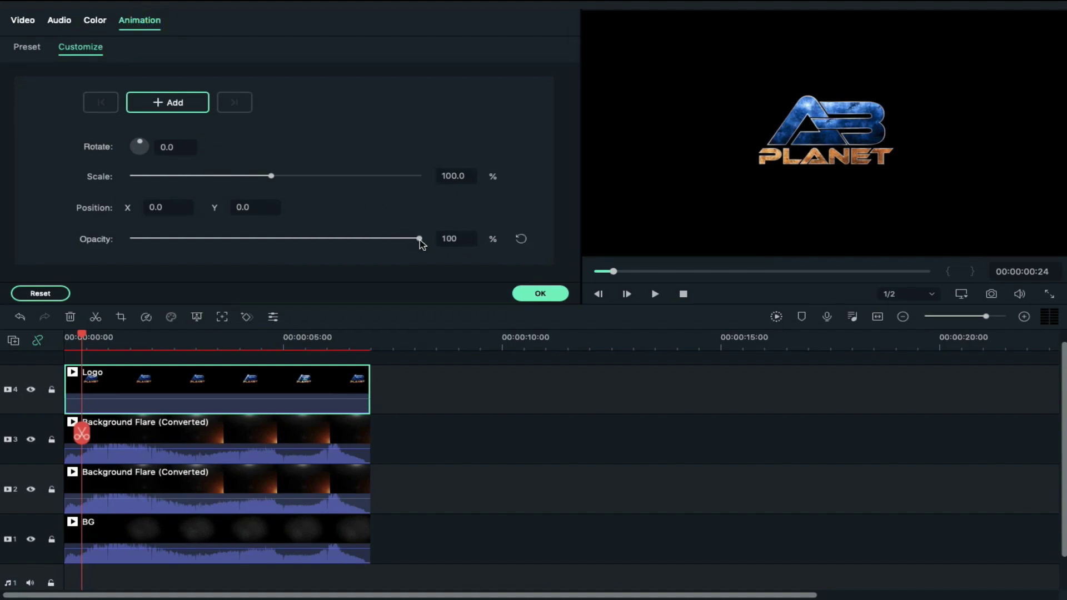
{"action": "left_click_drag", "start_coordinate": [420, 239], "coordinate": [118, 234]}
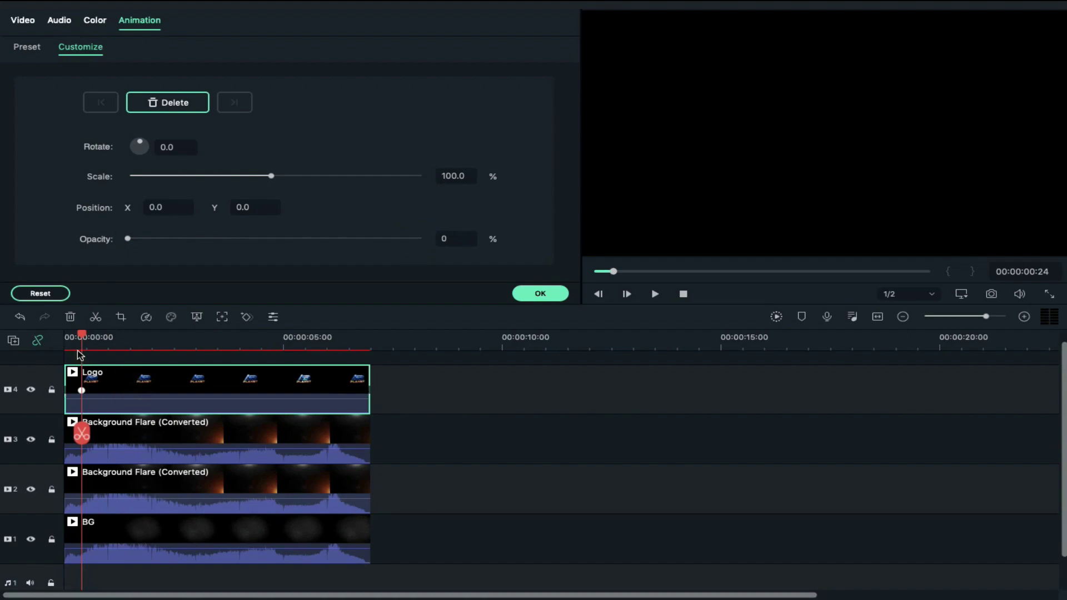
- Add a Logo keyframe at 00:00:01:12 with opacity 100%
{"action": "left_click_drag", "start_coordinate": [83, 337], "coordinate": [121, 342]}
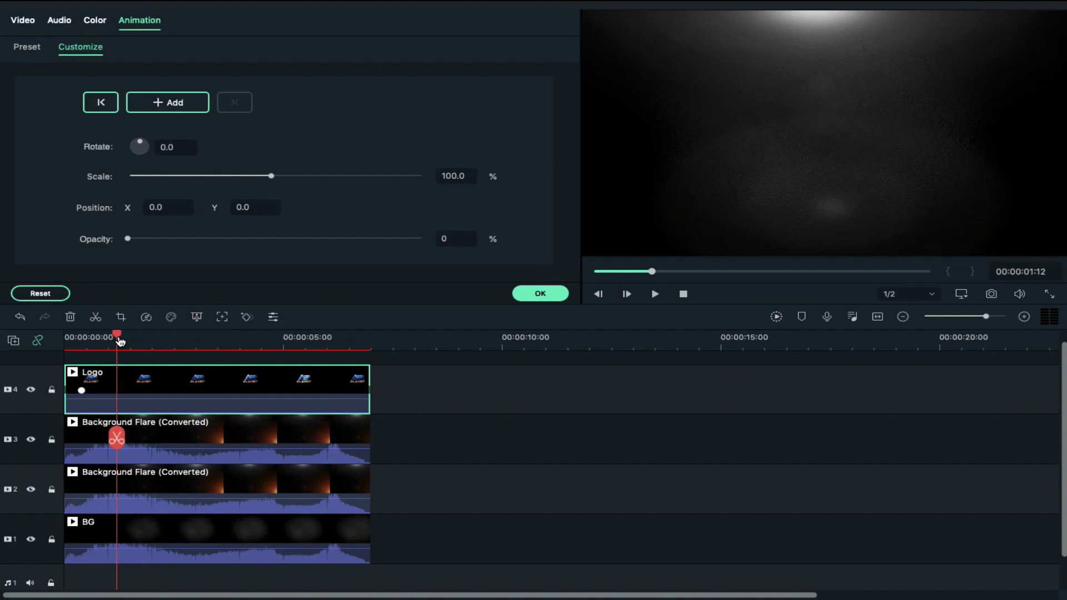
{"action": "left_click", "coordinate": [154, 381]}
{"action": "left_click_drag", "start_coordinate": [128, 239], "coordinate": [422, 240]}
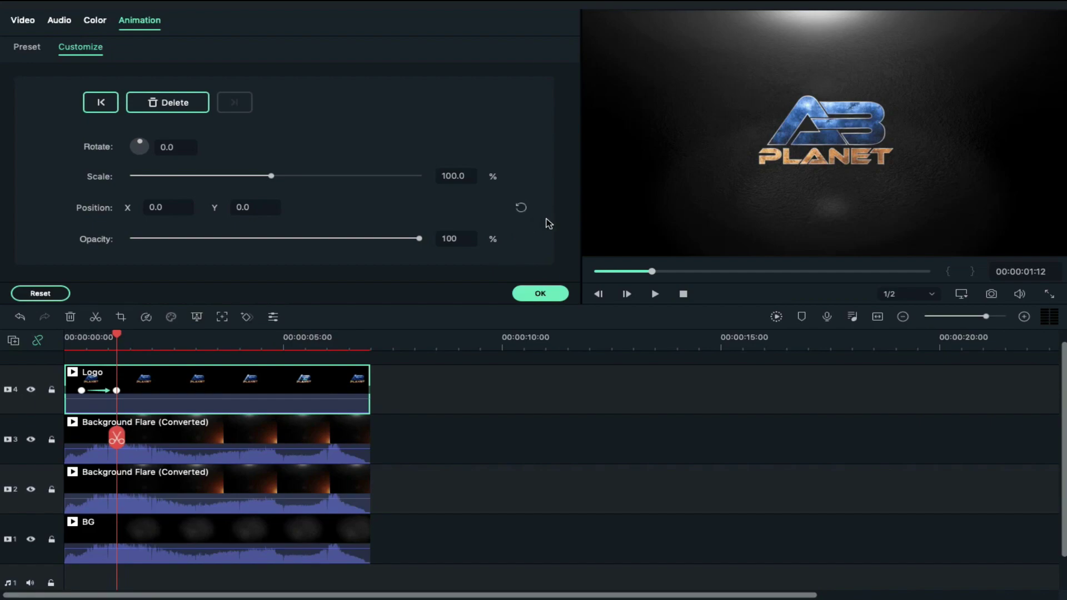
- Add a Logo keyframe at 00:00:06:00 that keeps scale and opacity at 100%
{"action": "left_click", "coordinate": [339, 337]}
{"action": "left_click_drag", "start_coordinate": [340, 337], "coordinate": [327, 338]}
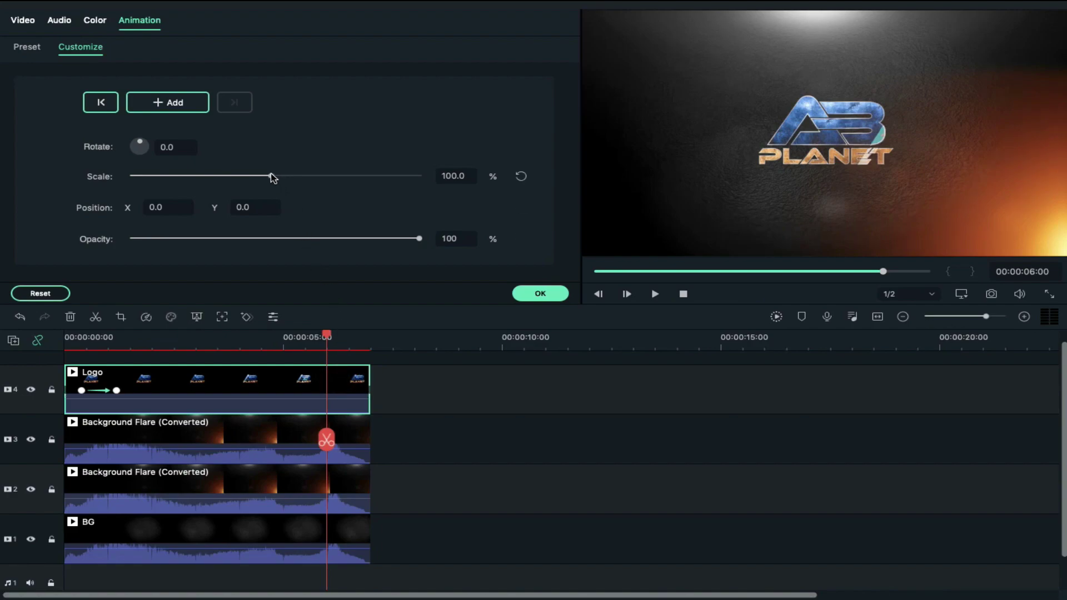
{"action": "left_click", "coordinate": [192, 114]}
- Add a Logo keyframe at 00:00:06:20 with scale 400% and opacity 18%, and close the clip's settings
{"action": "left_click_drag", "start_coordinate": [329, 340], "coordinate": [346, 341]}
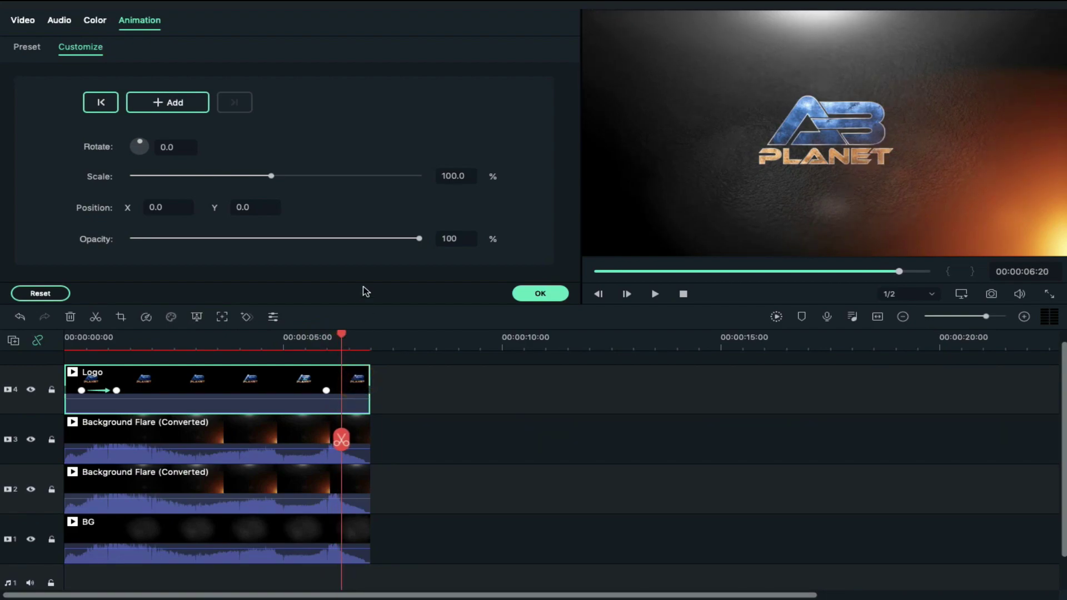
{"action": "left_click_drag", "start_coordinate": [269, 177], "coordinate": [485, 186]}
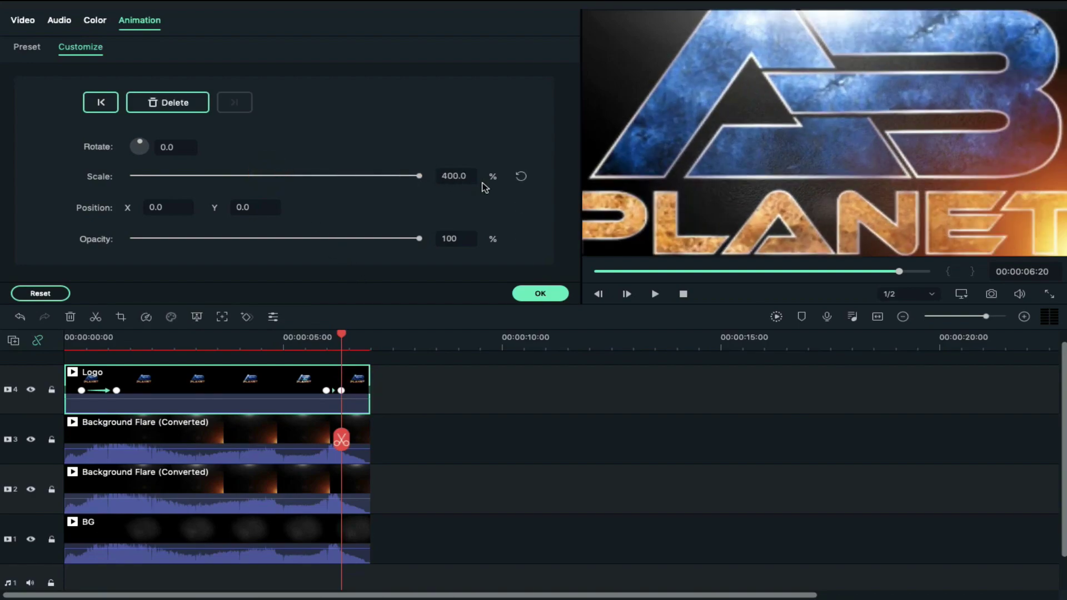
{"action": "left_click_drag", "start_coordinate": [420, 240], "coordinate": [127, 233]}
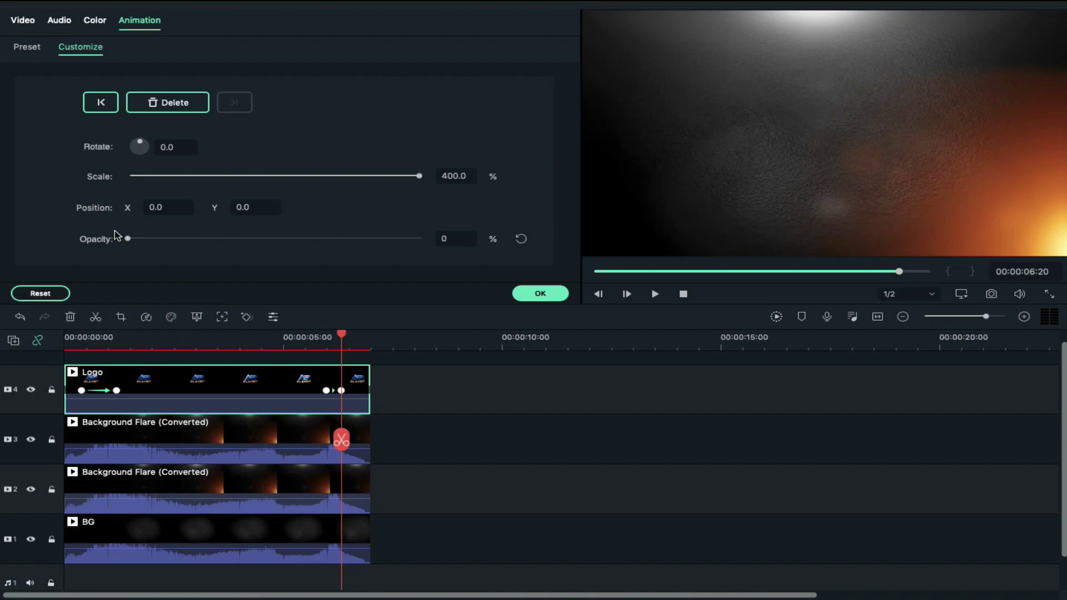
{"action": "left_click_drag", "start_coordinate": [128, 238], "coordinate": [177, 238]}
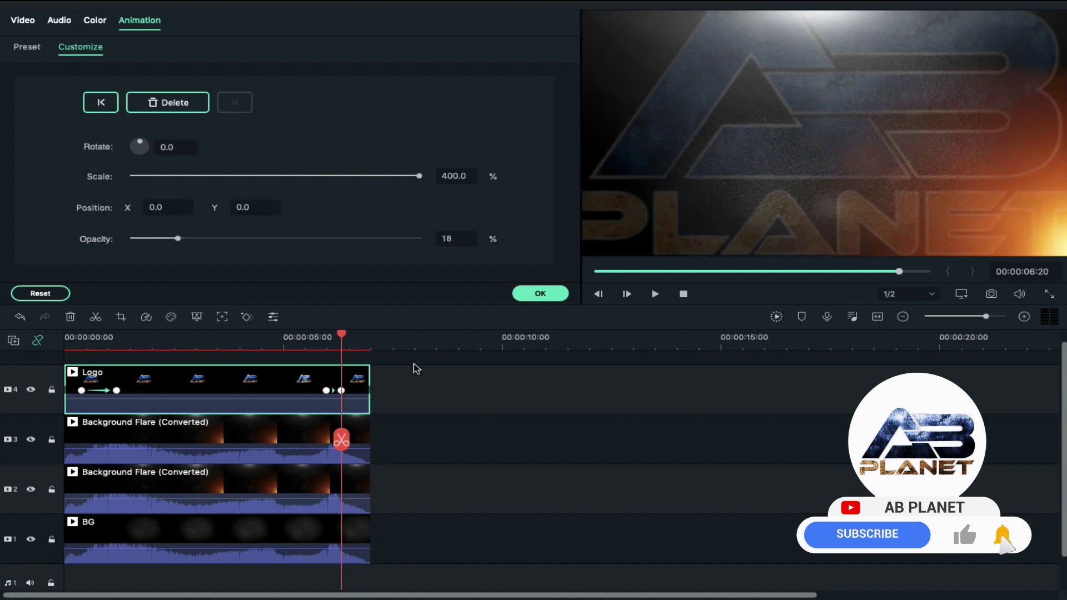
{"action": "left_click", "coordinate": [426, 442]}
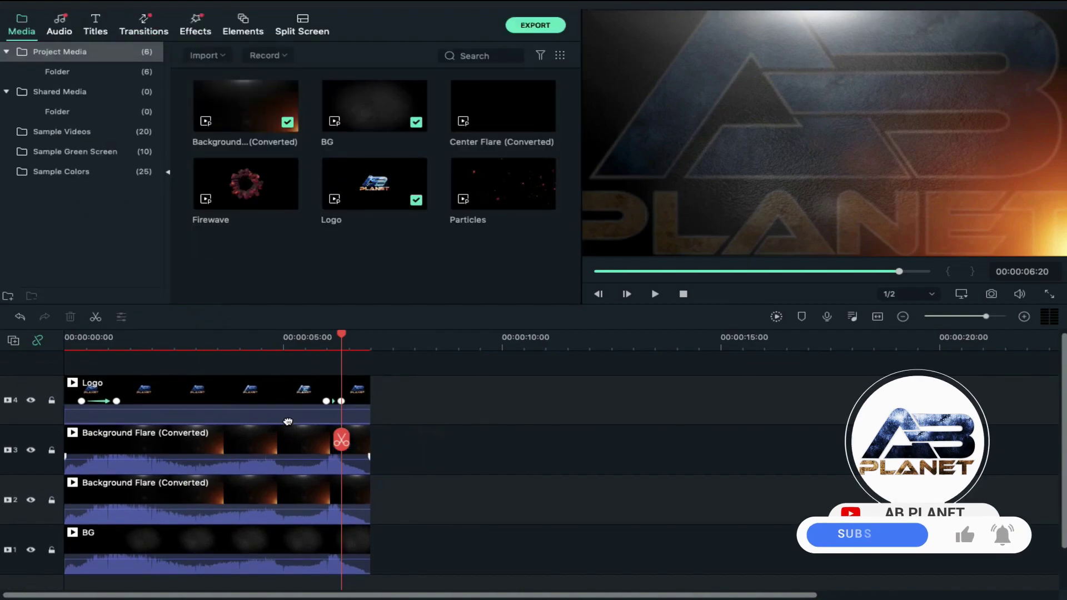
- Add a Dissolve transition to the end of the Logo clip and shorten it to start at 00:00:06:20
{"action": "left_click", "coordinate": [163, 34]}
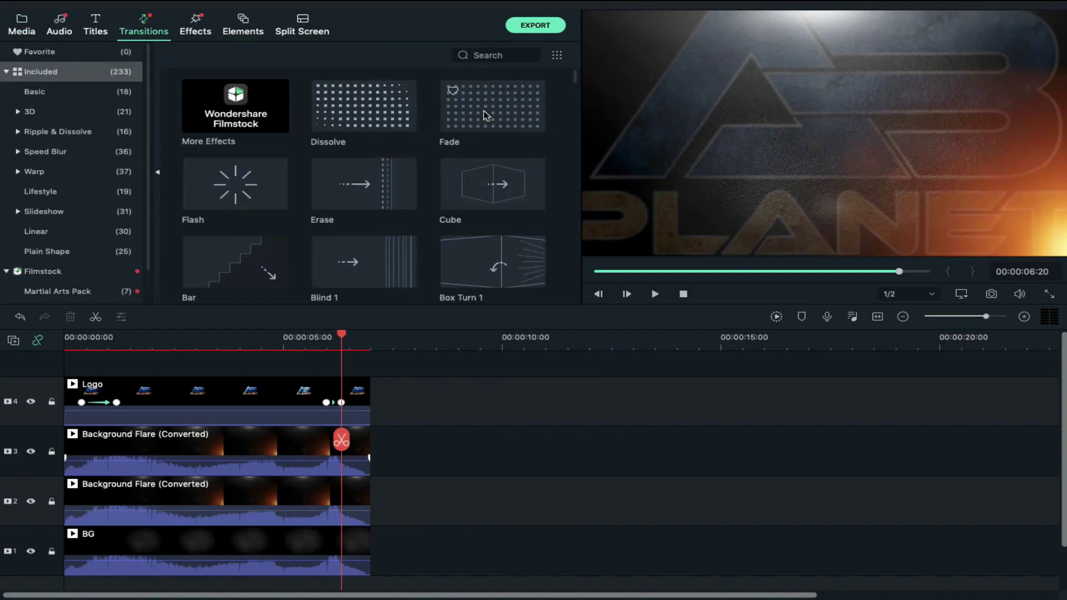
{"action": "left_click_drag", "start_coordinate": [401, 112], "coordinate": [361, 420]}
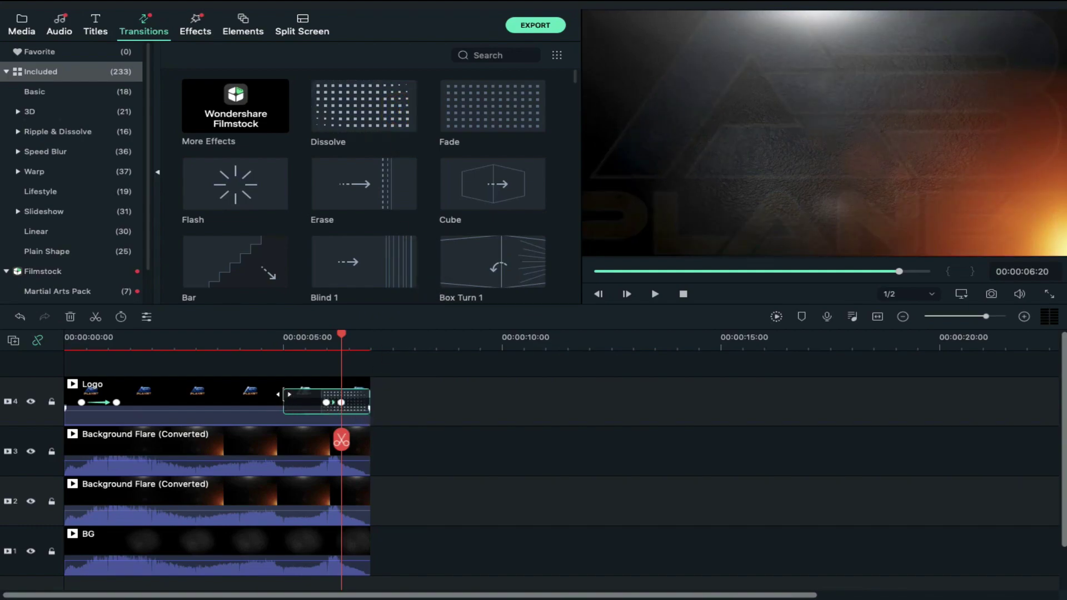
{"action": "left_click", "coordinate": [283, 393]}
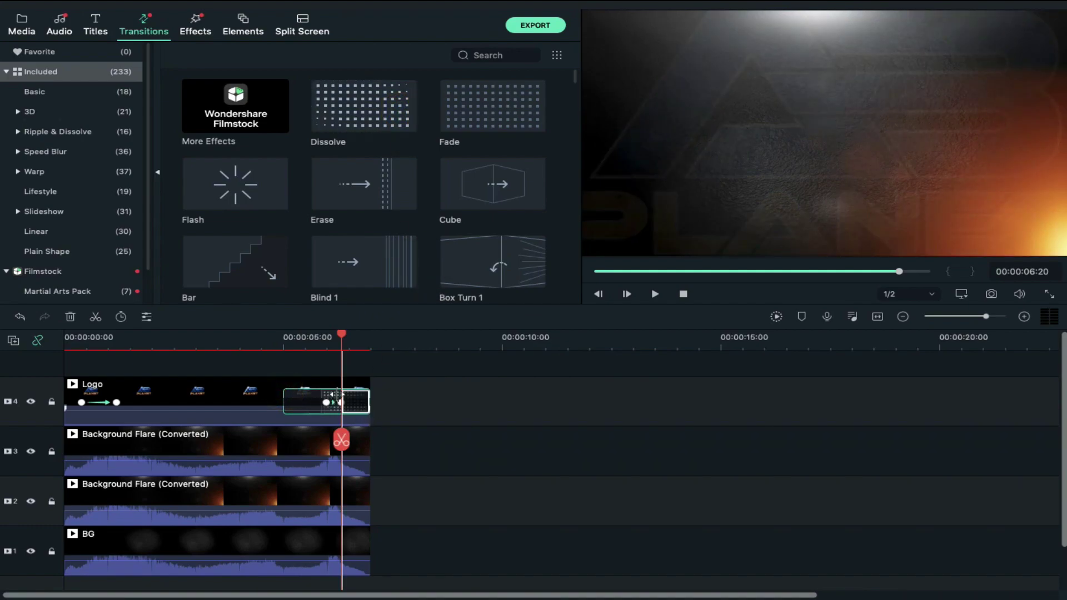
{"action": "left_click_drag", "start_coordinate": [336, 395], "coordinate": [346, 389]}
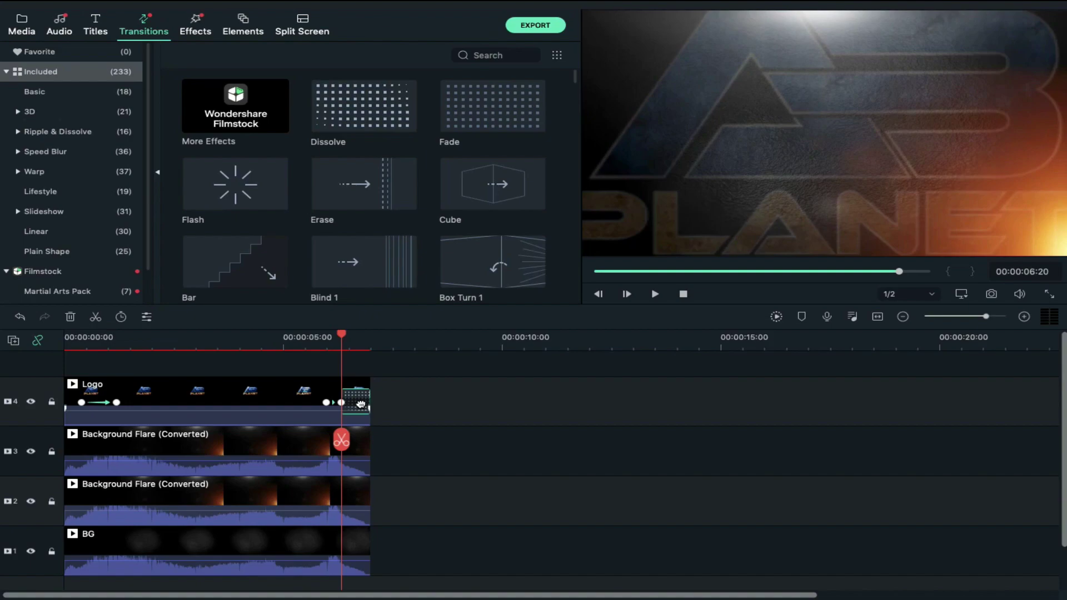
{"action": "left_click", "coordinate": [361, 404]}
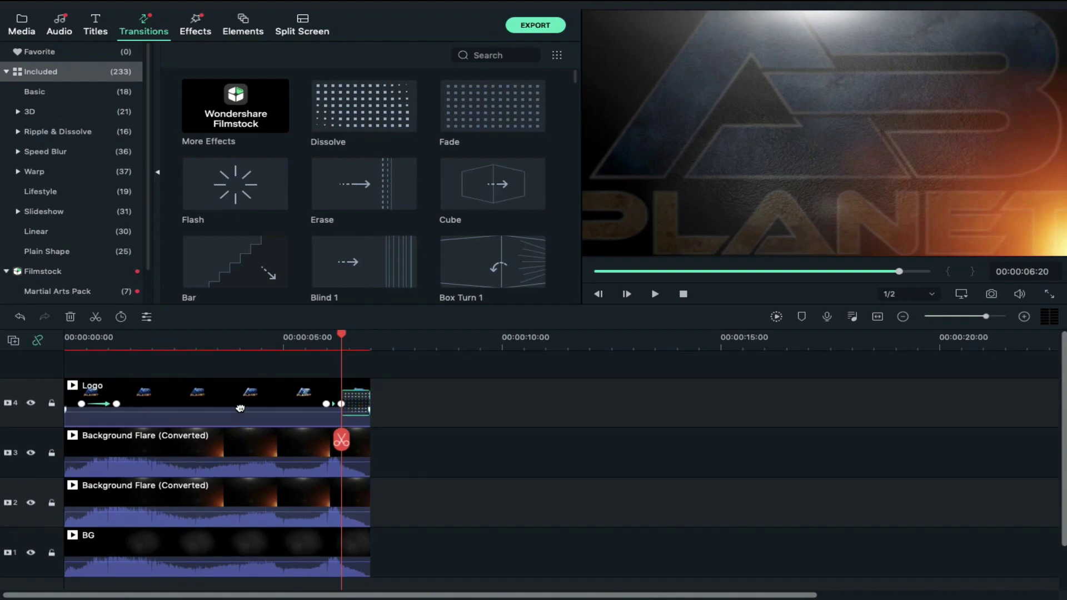
- Duplicate the animated Logo clip three times and stack the copies at the start of tracks 5, 6 and 7
{"action": "left_click", "coordinate": [242, 409]}
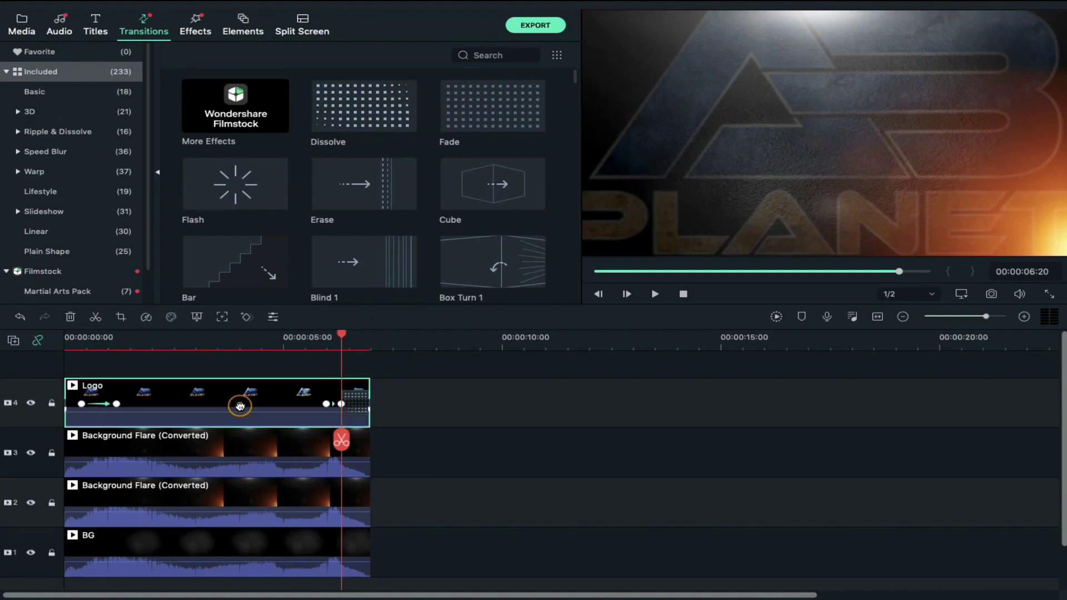
{"action": "left_click", "coordinate": [373, 345]}
{"action": "key", "text": "ctrl+v"}
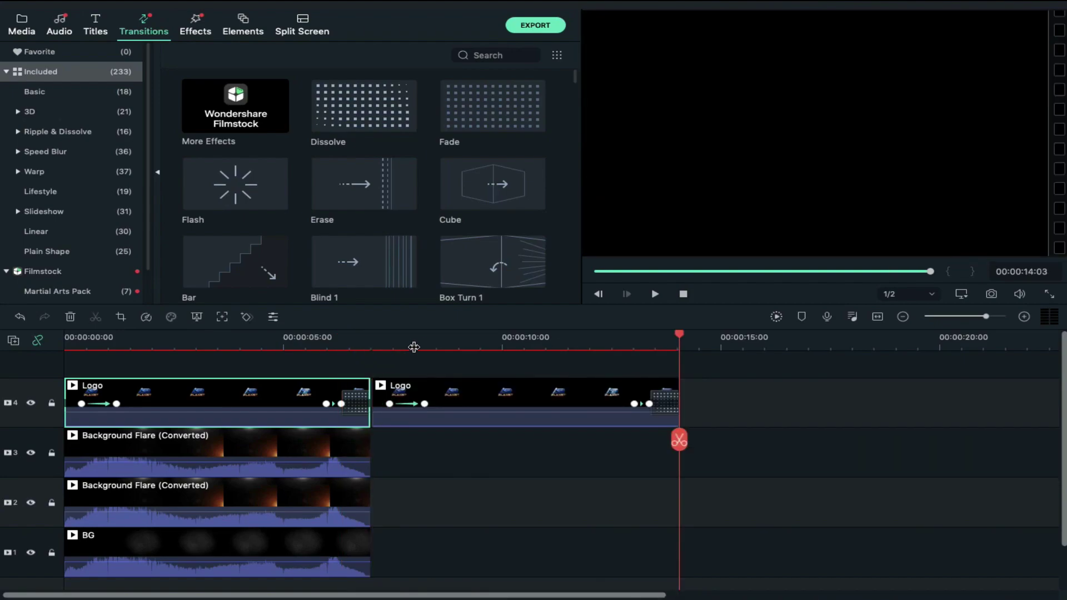
{"action": "left_click_drag", "start_coordinate": [459, 390], "coordinate": [148, 369]}
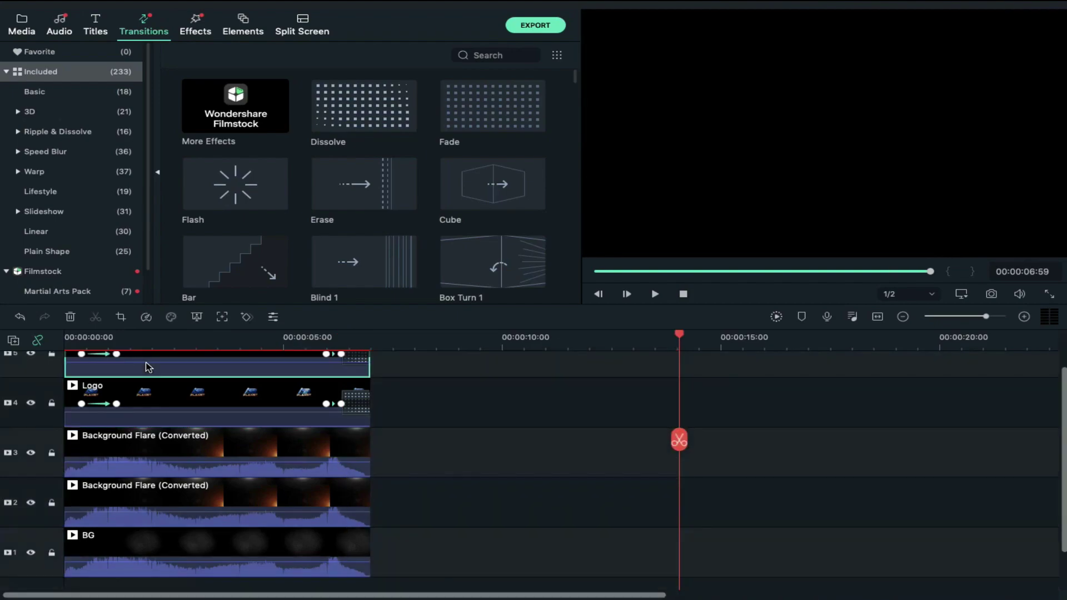
{"action": "key", "text": "ctrl+v"}
{"action": "left_click_drag", "start_coordinate": [751, 396], "coordinate": [139, 367]}
{"action": "left_click", "coordinate": [394, 343]}
{"action": "key", "text": "ctrl+v"}
{"action": "left_click_drag", "start_coordinate": [500, 445], "coordinate": [174, 350]}
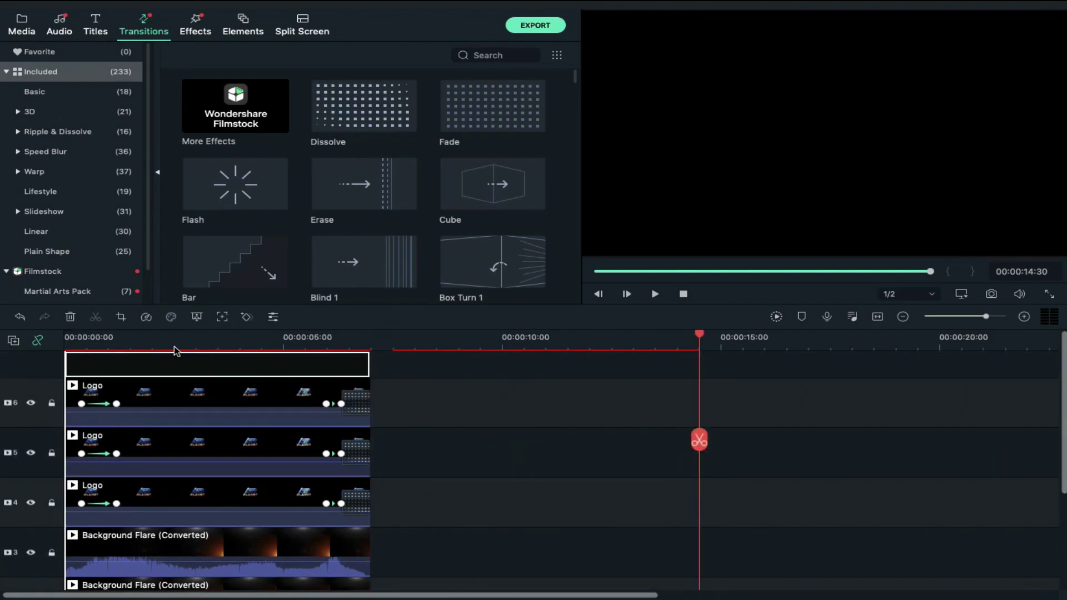
- Place the Center Flare clip at the start of track 8 and set its blending mode to Screen
{"action": "left_click", "coordinate": [183, 337]}
{"action": "scroll", "coordinate": [274, 401], "scroll_direction": "up", "scroll_amount": 1}
{"action": "left_click", "coordinate": [21, 25]}
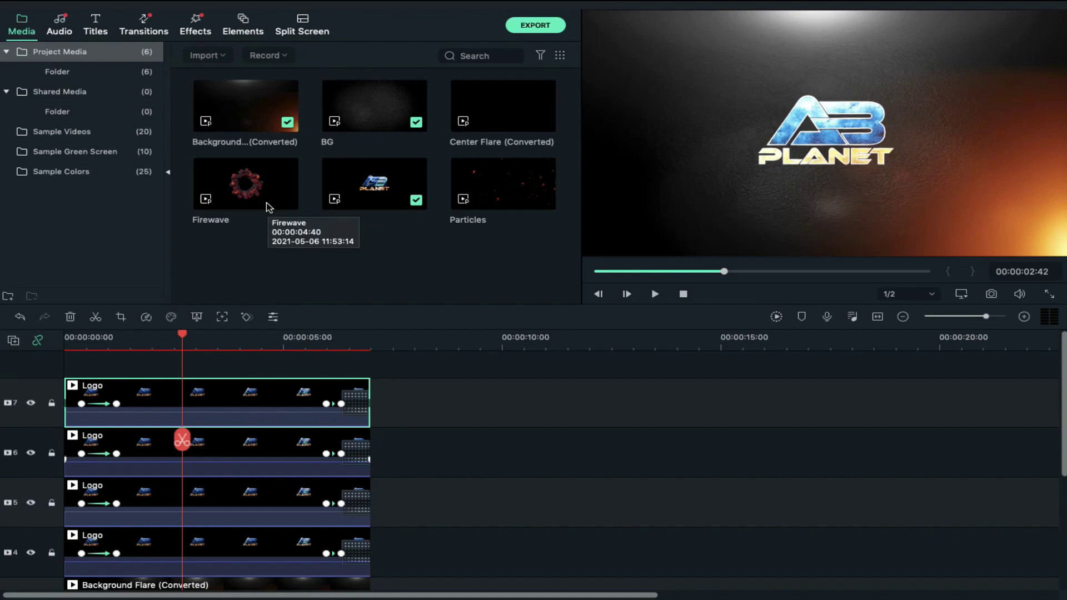
{"action": "left_click", "coordinate": [501, 122]}
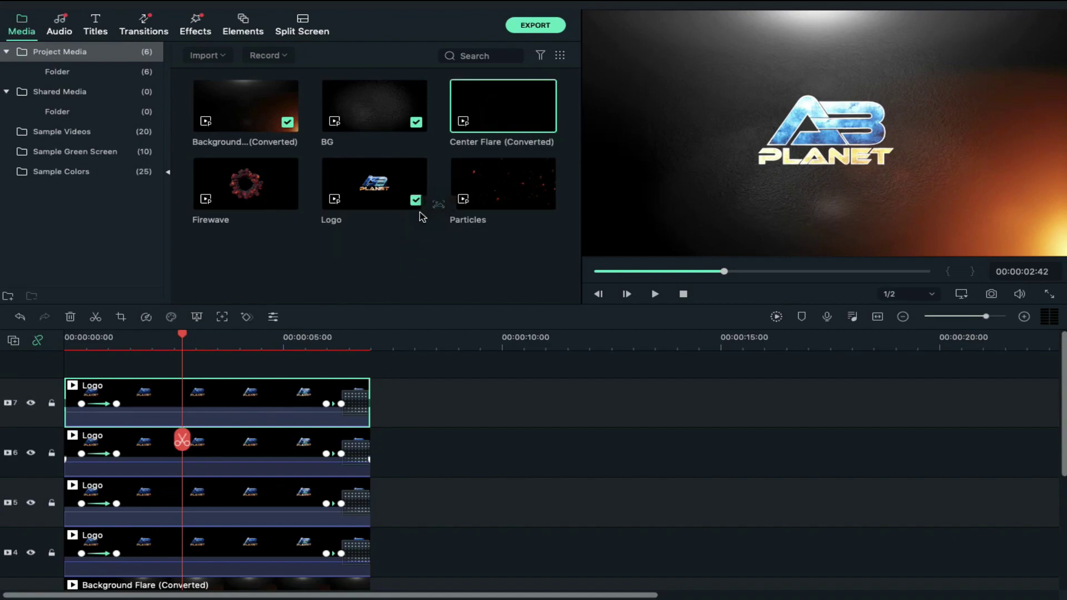
{"action": "left_click_drag", "start_coordinate": [184, 343], "coordinate": [72, 370]}
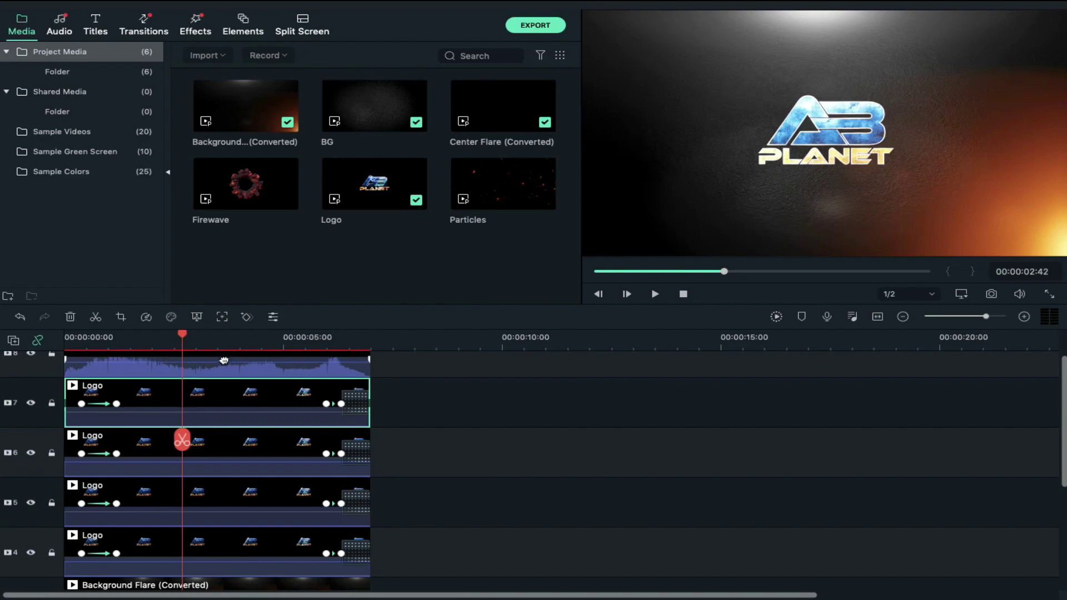
{"action": "double_click", "coordinate": [212, 367]}
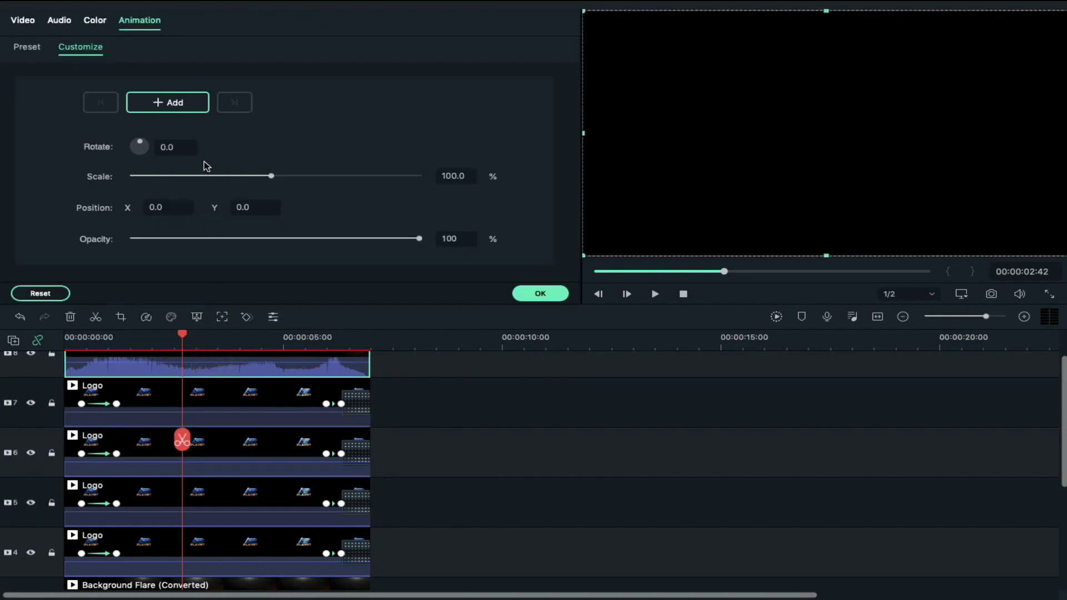
{"action": "left_click", "coordinate": [22, 21]}
{"action": "left_click", "coordinate": [231, 241]}
{"action": "left_click", "coordinate": [231, 333]}
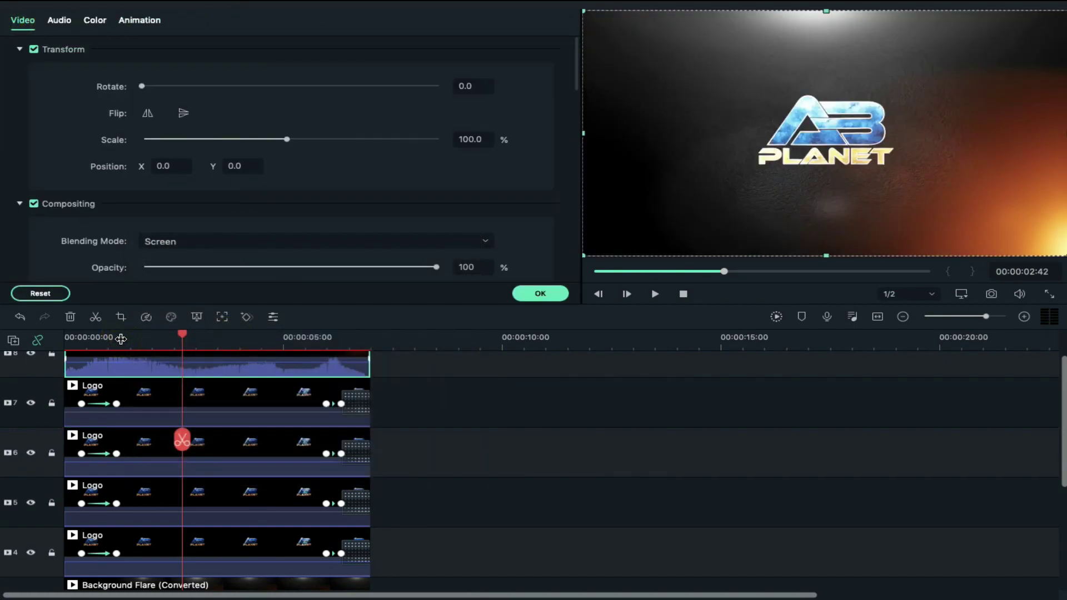
- Split the Center Flare clip on track 8 at 00:00:03:07
{"action": "left_click", "coordinate": [198, 338]}
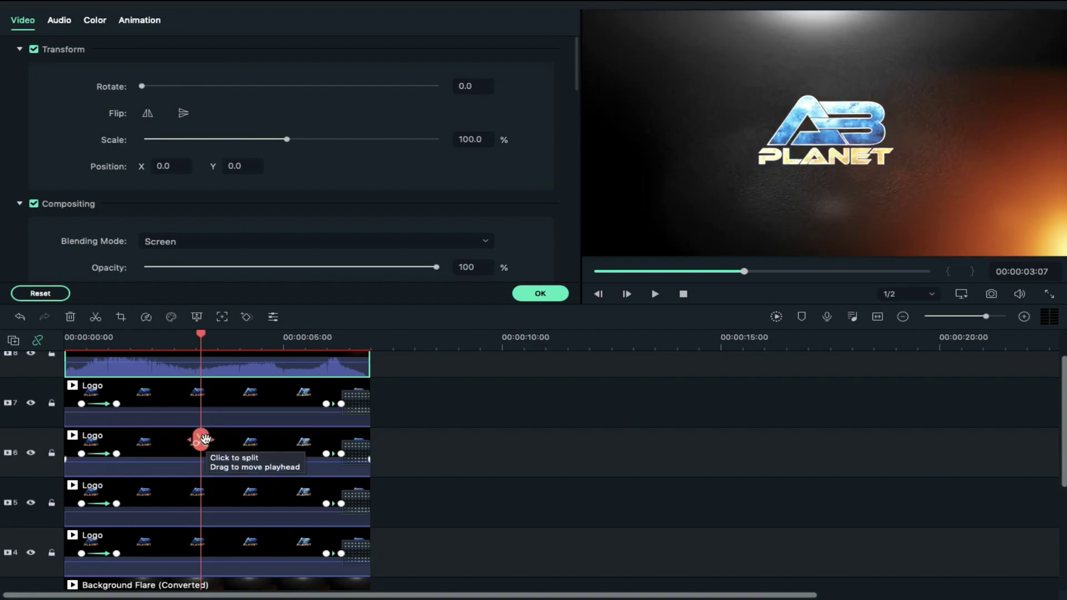
{"action": "left_click", "coordinate": [205, 441]}
{"action": "scroll", "coordinate": [225, 364], "scroll_direction": "up", "scroll_amount": 1}
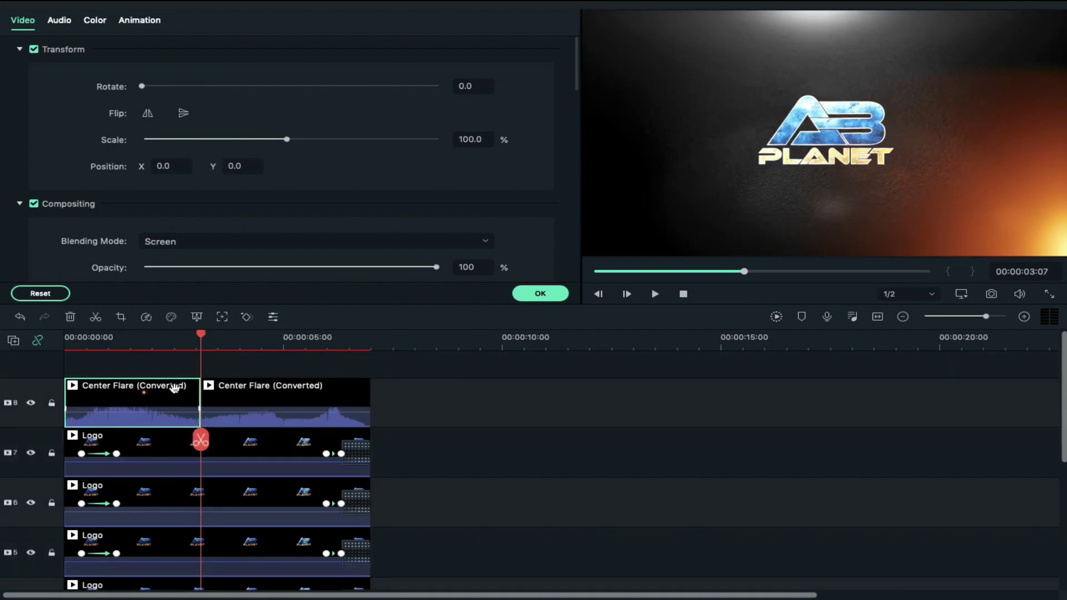
- Adjust the scale of the two Center Flare pieces on track 8, setting the second piece to 200%
{"action": "left_click", "coordinate": [462, 136]}
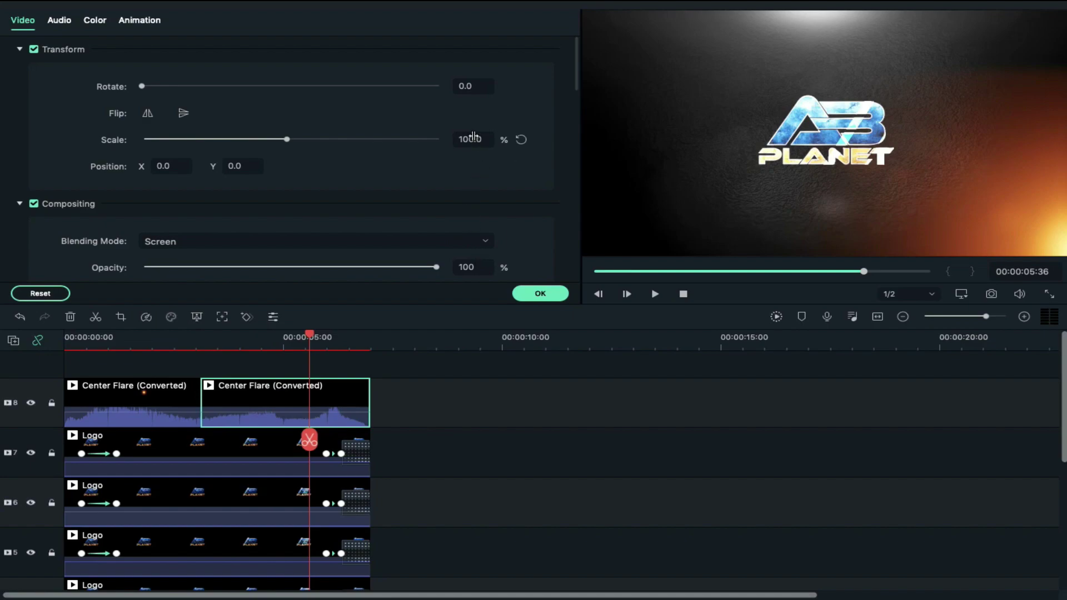
{"action": "left_click", "coordinate": [460, 137]}
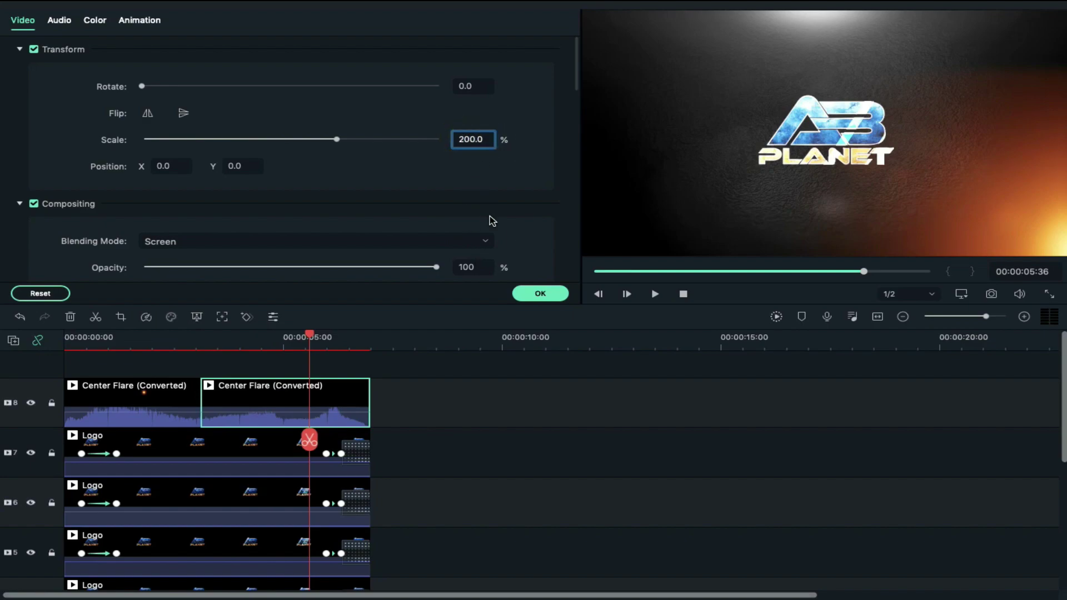
- Duplicate both Center Flare pieces and stack the copies at the start of track 9
{"action": "left_click_drag", "start_coordinate": [376, 400], "coordinate": [119, 368]}
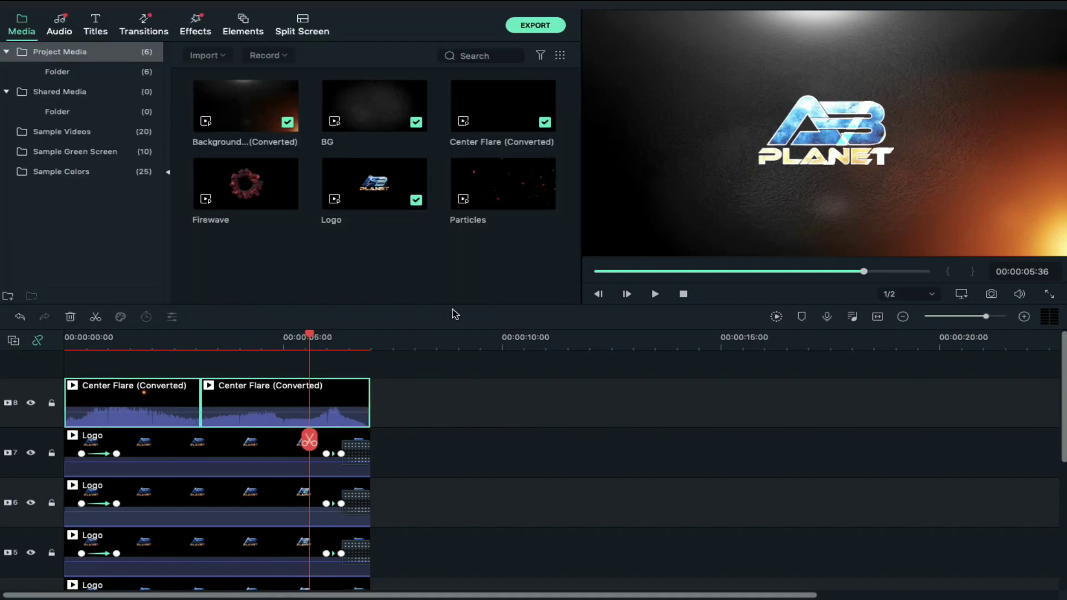
{"action": "left_click", "coordinate": [372, 343]}
{"action": "key", "text": "ctrl+v"}
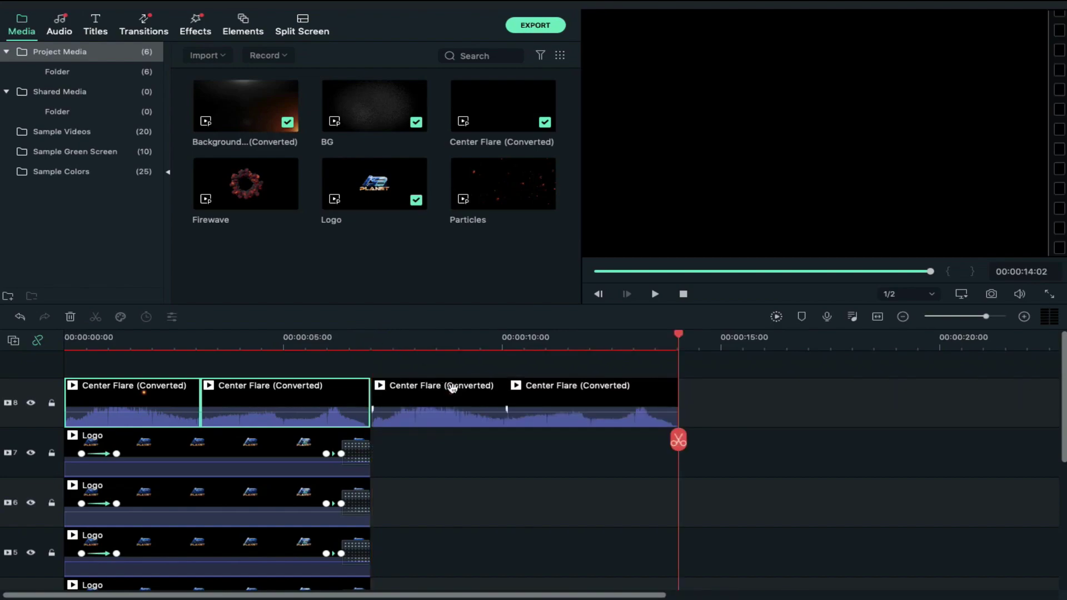
{"action": "left_click_drag", "start_coordinate": [450, 460], "coordinate": [542, 426]}
{"action": "left_click_drag", "start_coordinate": [448, 423], "coordinate": [142, 374]}
{"action": "scroll", "coordinate": [142, 375], "scroll_direction": "up", "scroll_amount": 1}
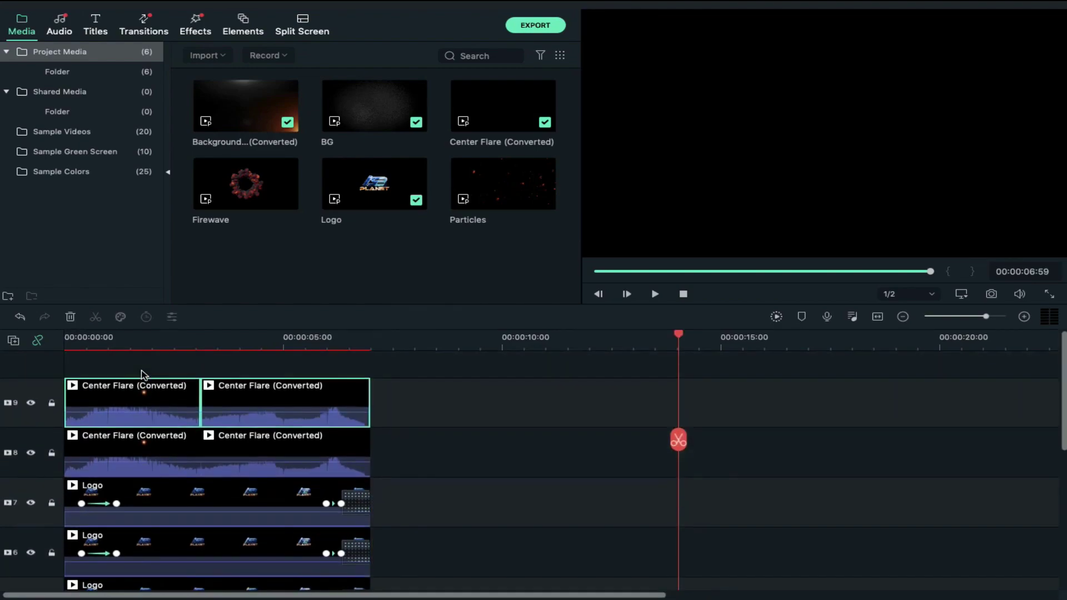
- Place the Firewave clip at the start of track 10 and set its blending mode to Screen
{"action": "left_click_drag", "start_coordinate": [251, 167], "coordinate": [65, 359]}
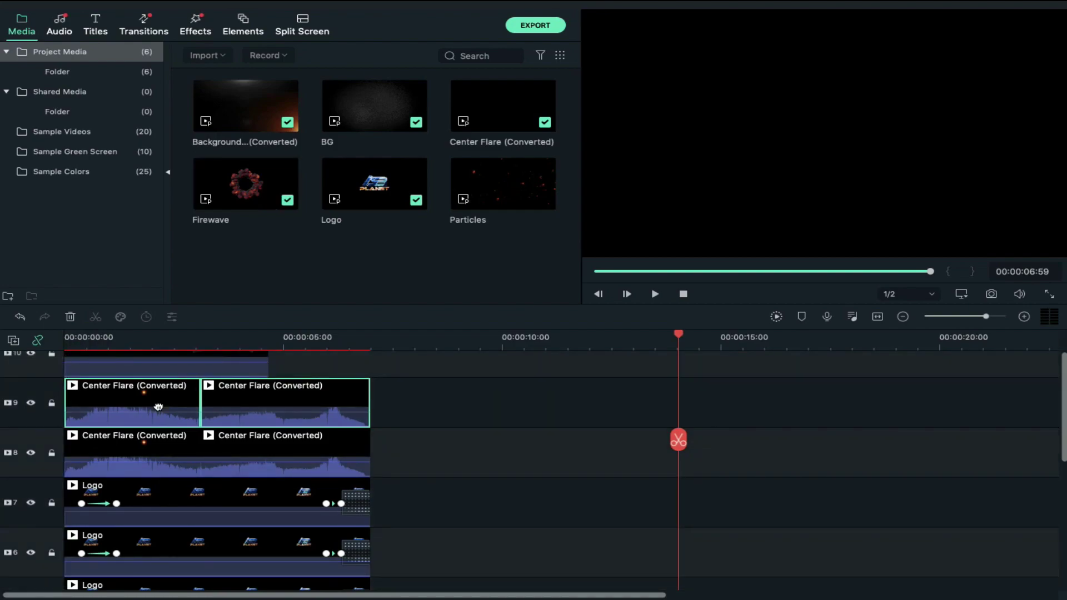
{"action": "left_click", "coordinate": [104, 346]}
{"action": "left_click", "coordinate": [147, 389]}
{"action": "double_click", "coordinate": [153, 389]}
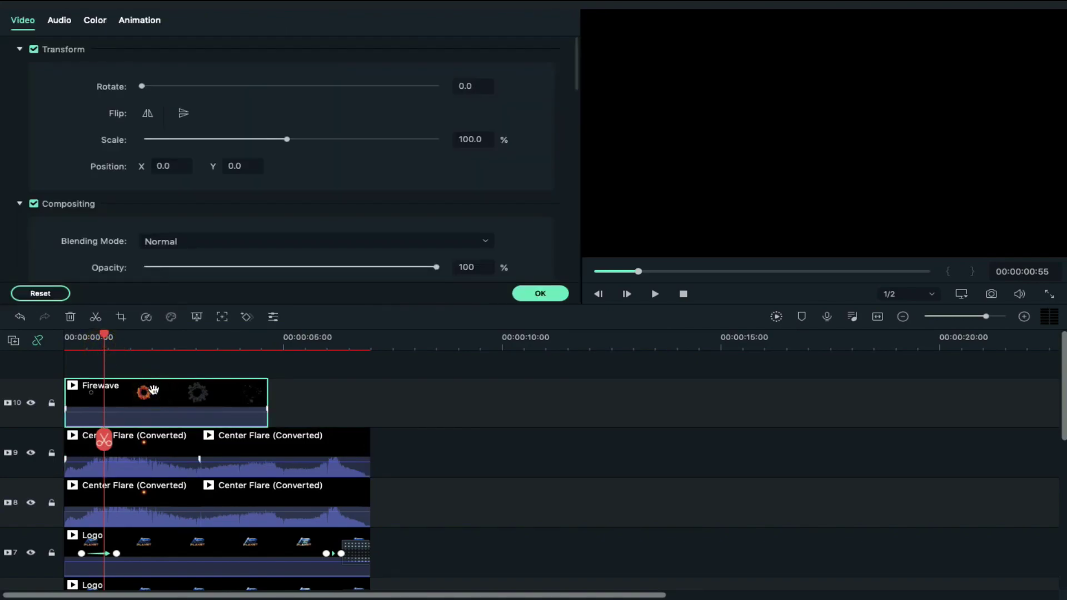
{"action": "left_click", "coordinate": [197, 243]}
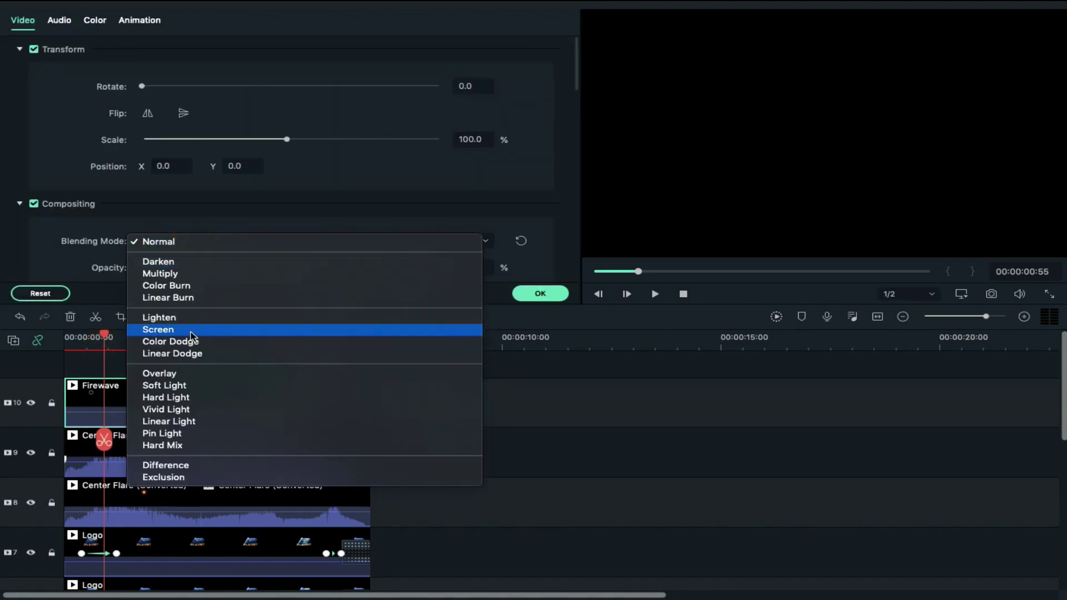
{"action": "left_click", "coordinate": [190, 336]}
- Set the scale of the Firewave clip on track 10 to 170%
{"action": "left_click", "coordinate": [66, 341]}
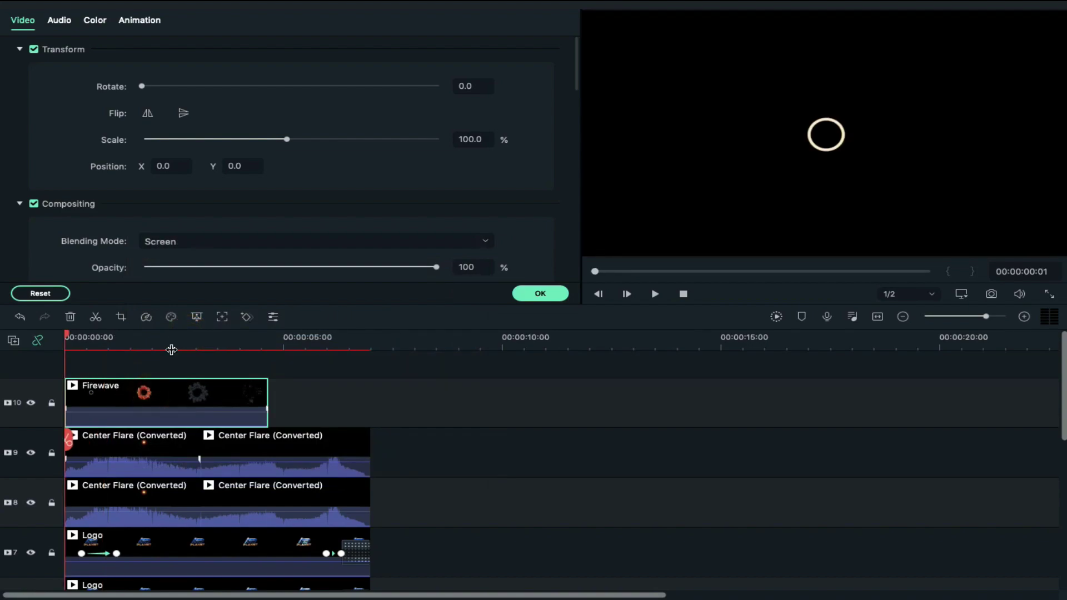
{"action": "left_click", "coordinate": [466, 139]}
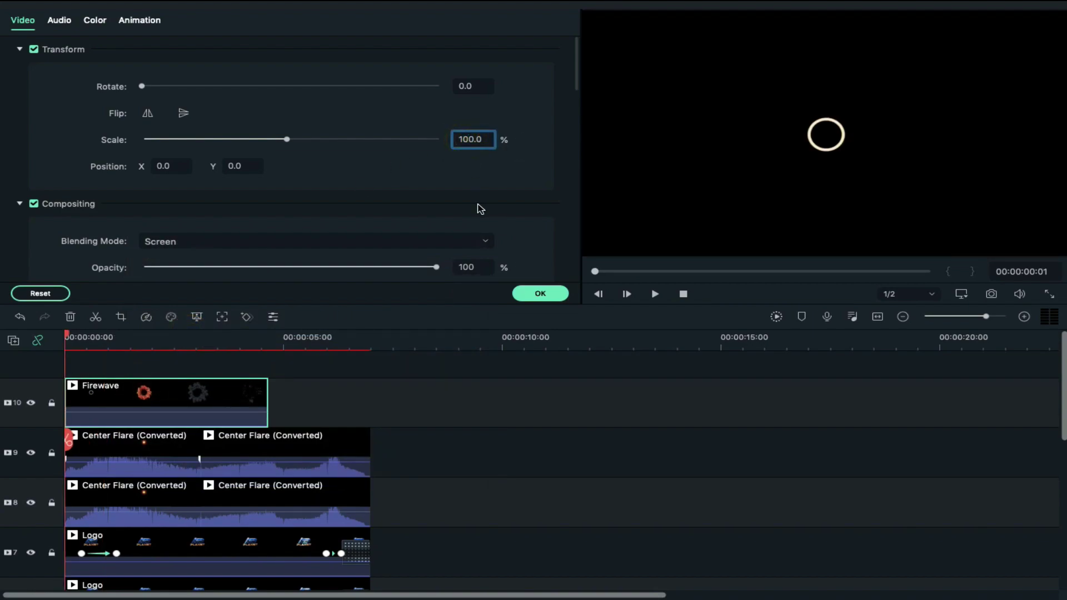
{"action": "key", "text": "Return"}
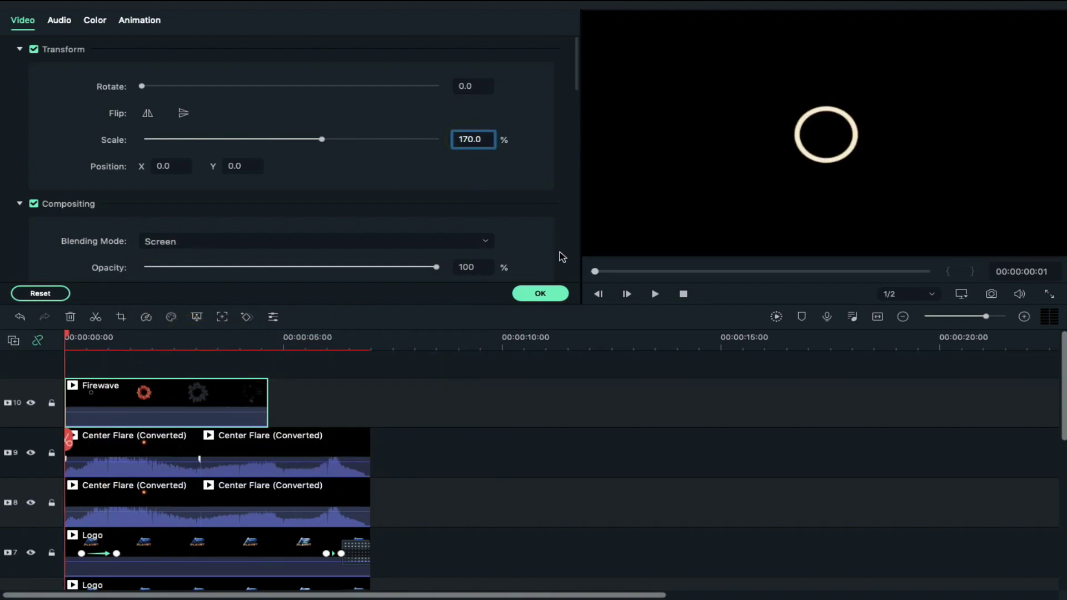
- Duplicate the Firewave clip and stack the copy at the start of track 11
{"action": "left_click", "coordinate": [220, 400]}
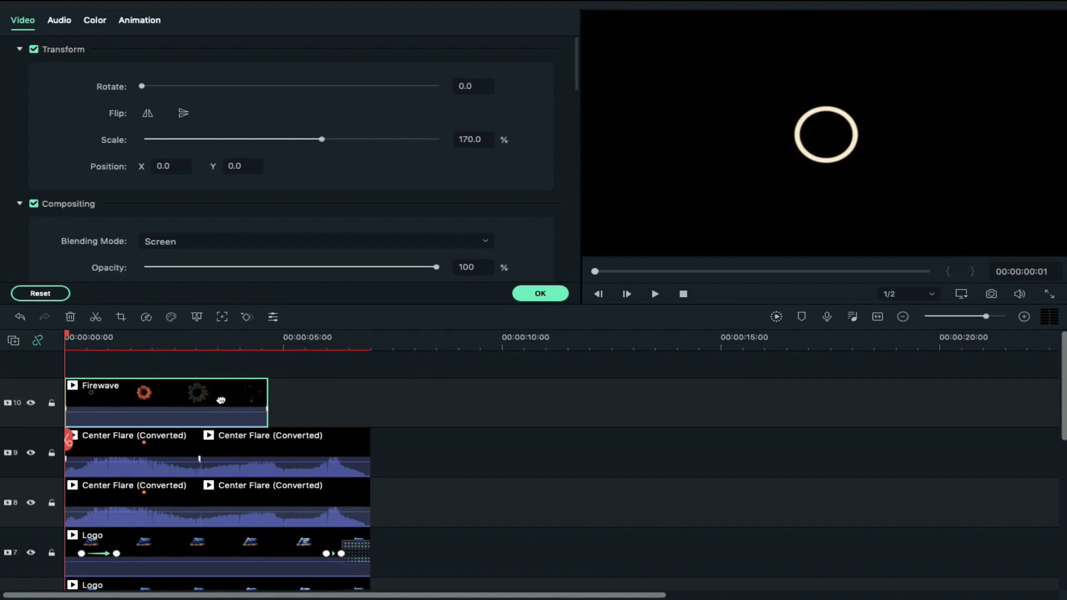
{"action": "left_click", "coordinate": [287, 340]}
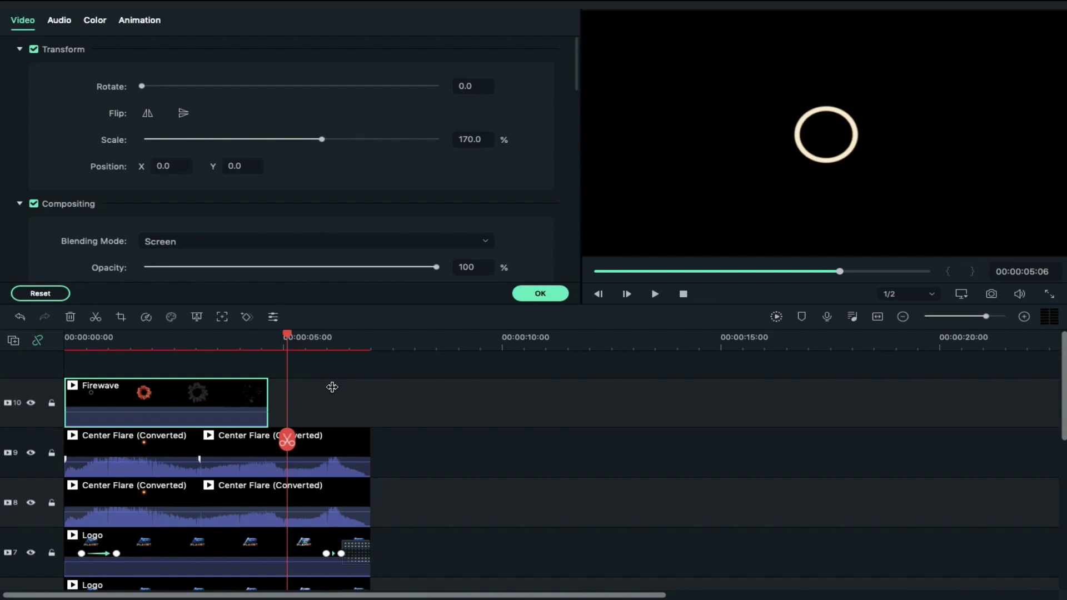
{"action": "key", "text": "ctrl+v"}
{"action": "left_click_drag", "start_coordinate": [332, 387], "coordinate": [178, 393]}
{"action": "left_click", "coordinate": [528, 293]}
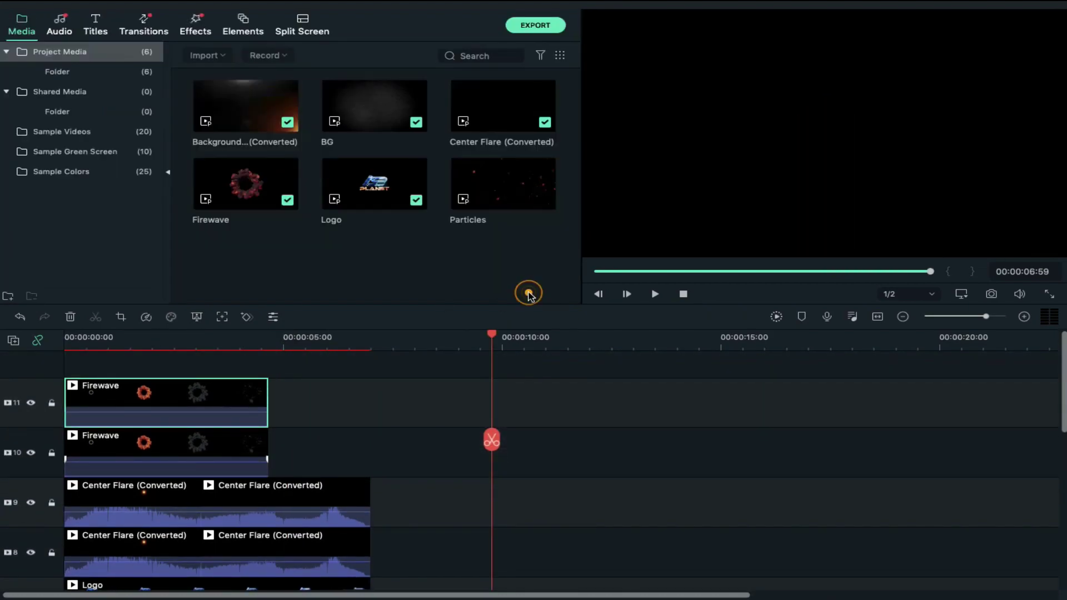
- Place the Particles clip on track 12, ending flush with the Center Flare clips, and set its blending mode to Linear Dodge
{"action": "left_click_drag", "start_coordinate": [503, 194], "coordinate": [116, 378]}
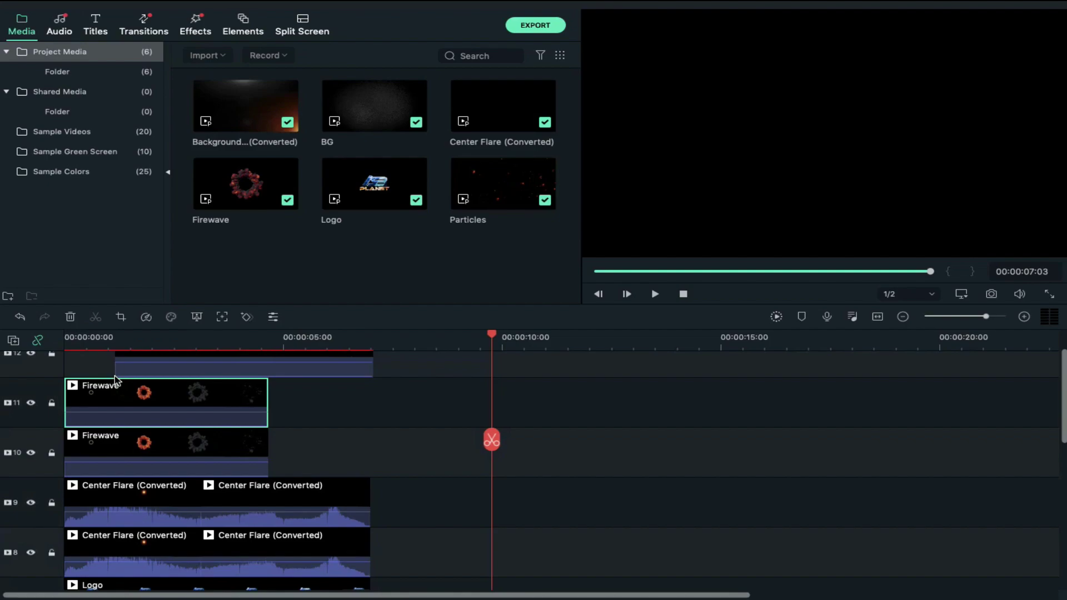
{"action": "left_click_drag", "start_coordinate": [287, 369], "coordinate": [285, 372]}
{"action": "double_click", "coordinate": [233, 401]}
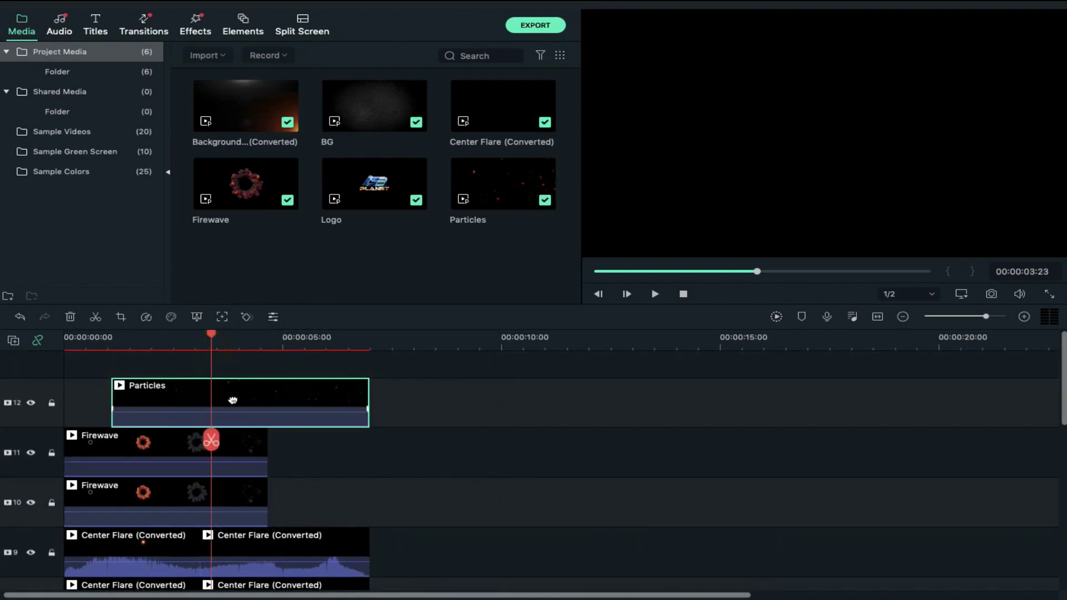
{"action": "left_click", "coordinate": [221, 242]}
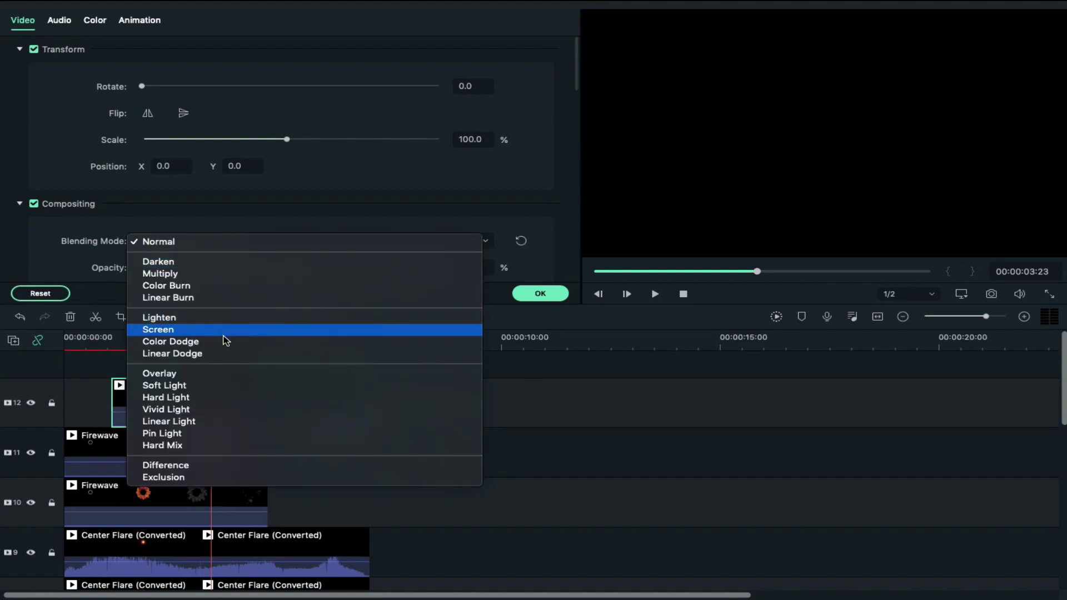
{"action": "left_click", "coordinate": [225, 353]}
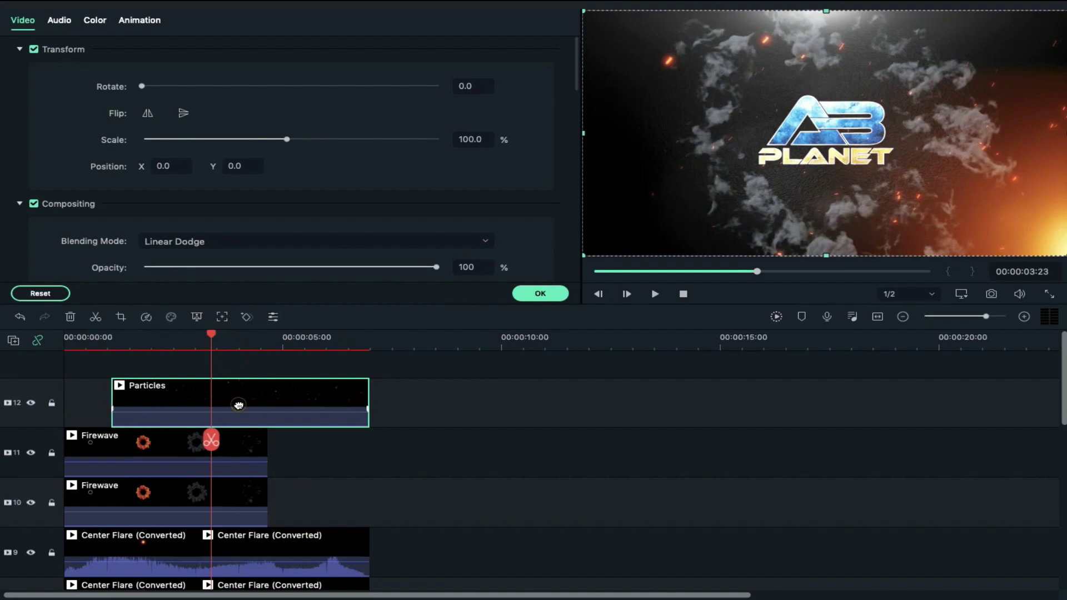
- Duplicate the Particles clip, scale the copy to 150%, and align it above the original on track 13
{"action": "left_click", "coordinate": [381, 342]}
{"action": "key", "text": "ctrl+v"}
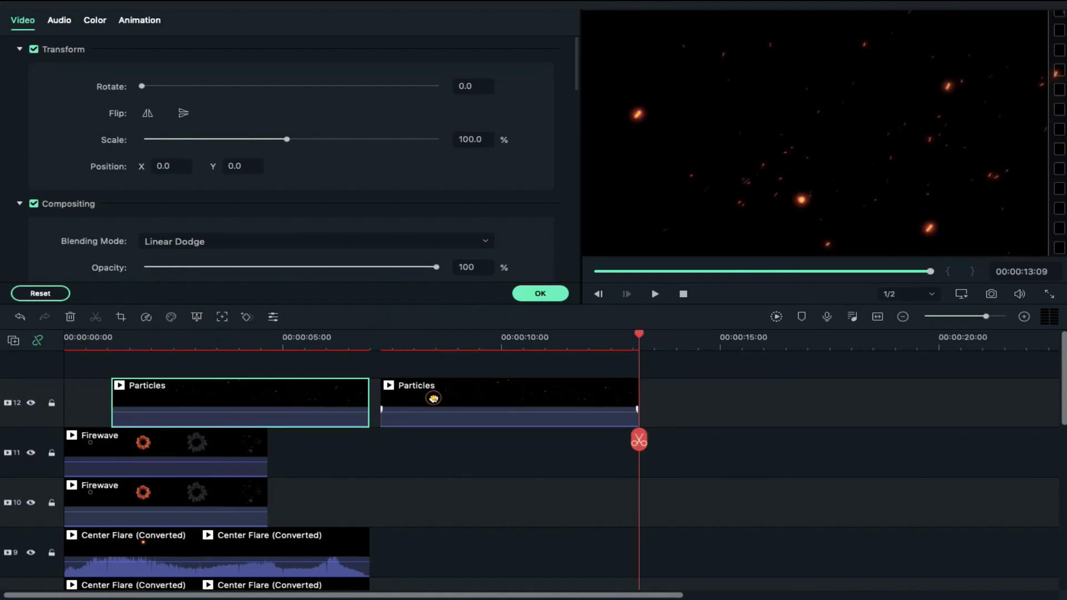
{"action": "left_click", "coordinate": [434, 399]}
{"action": "left_click", "coordinate": [471, 343]}
{"action": "left_click", "coordinate": [467, 138]}
{"action": "key", "text": "BackSpace"}
{"action": "type", "text": "5"}
{"action": "key", "text": "Return"}
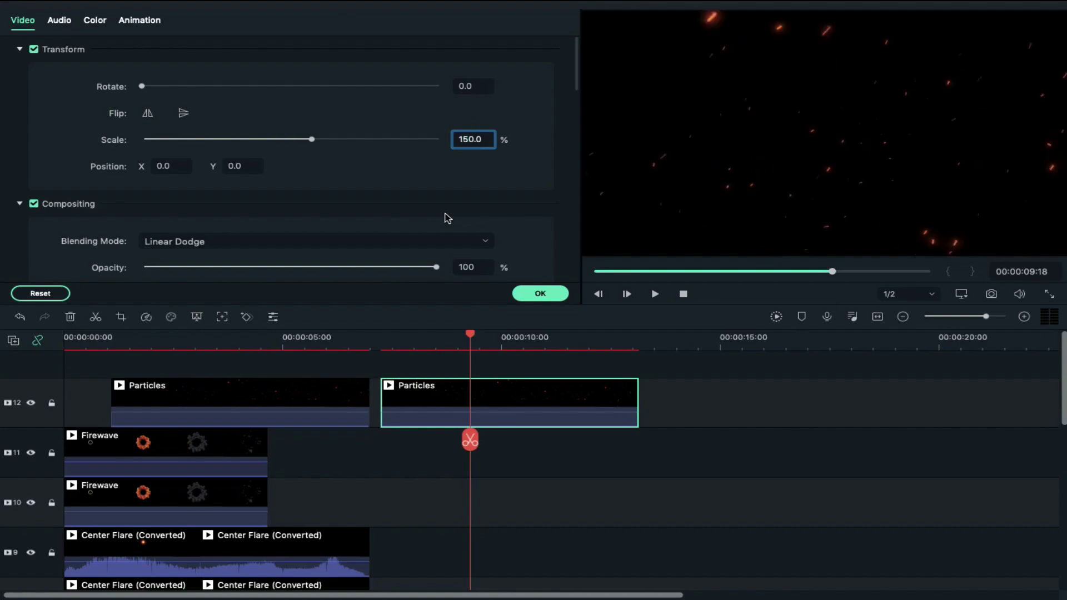
{"action": "left_click_drag", "start_coordinate": [564, 402], "coordinate": [295, 373]}
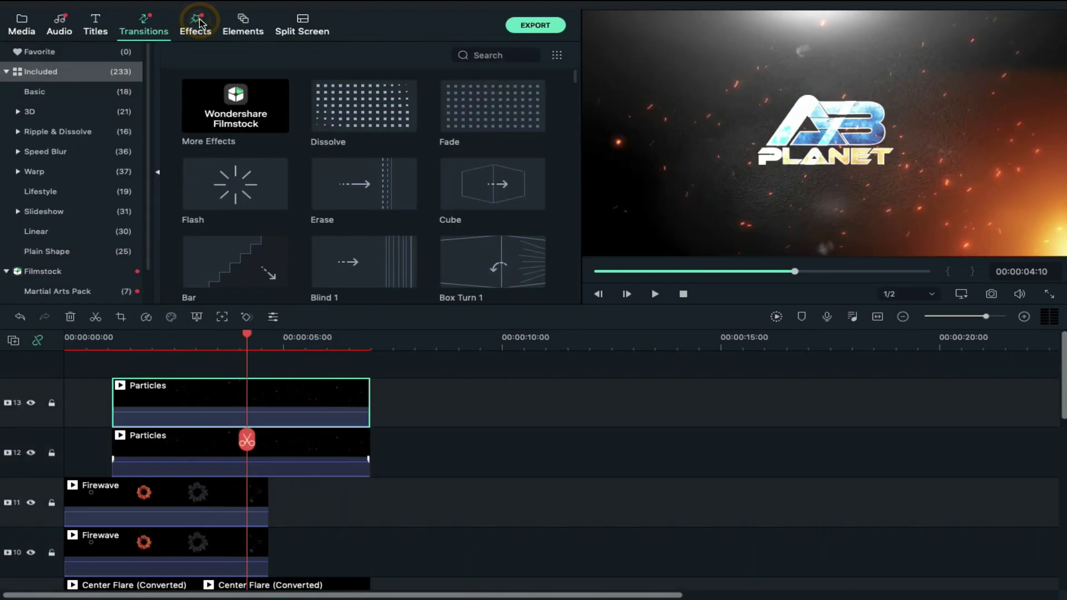
- Find the Cinema 21:9 effect, place it at the start of track 14, and extend it to the end of the Particles clips
{"action": "left_click", "coordinate": [200, 24]}
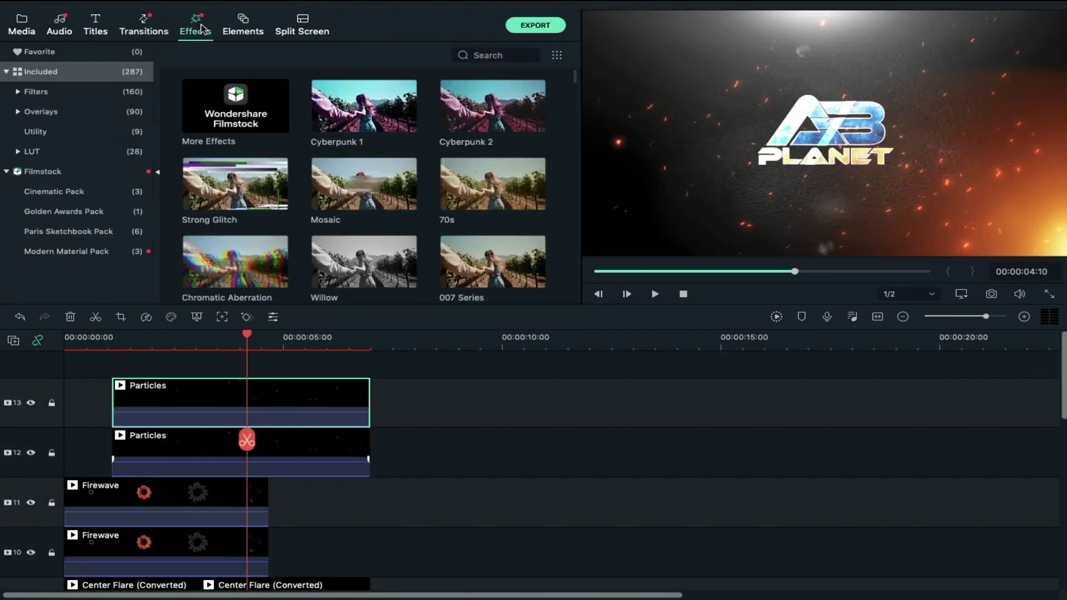
{"action": "left_click", "coordinate": [499, 56]}
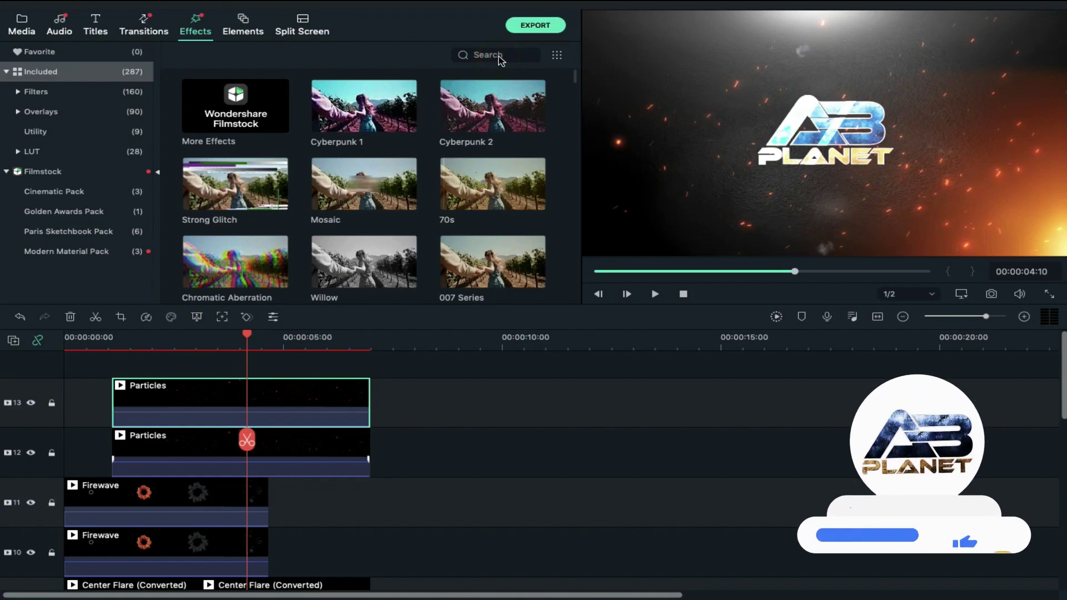
{"action": "type", "text": "cinem"}
{"action": "left_click_drag", "start_coordinate": [365, 108], "coordinate": [76, 364]}
{"action": "left_click_drag", "start_coordinate": [286, 369], "coordinate": [369, 365]}
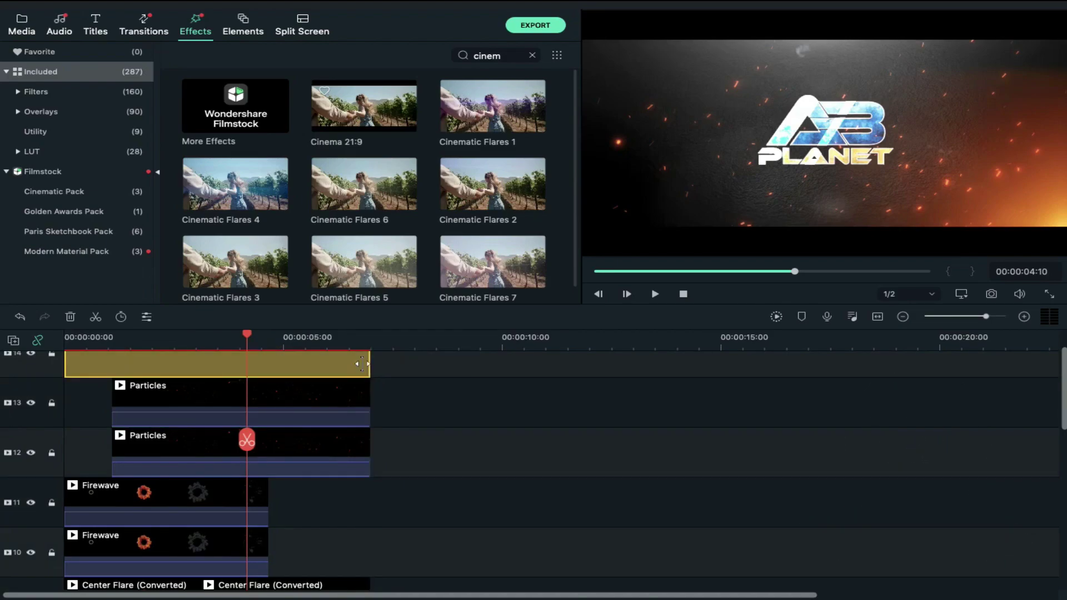
- Squeeze the Background Flare clip on track 3 vertically so its upper and lower edges meet the cinema bars
{"action": "scroll", "coordinate": [307, 477], "scroll_direction": "down", "scroll_amount": 2}
{"action": "scroll", "coordinate": [307, 476], "scroll_direction": "down", "scroll_amount": 5}
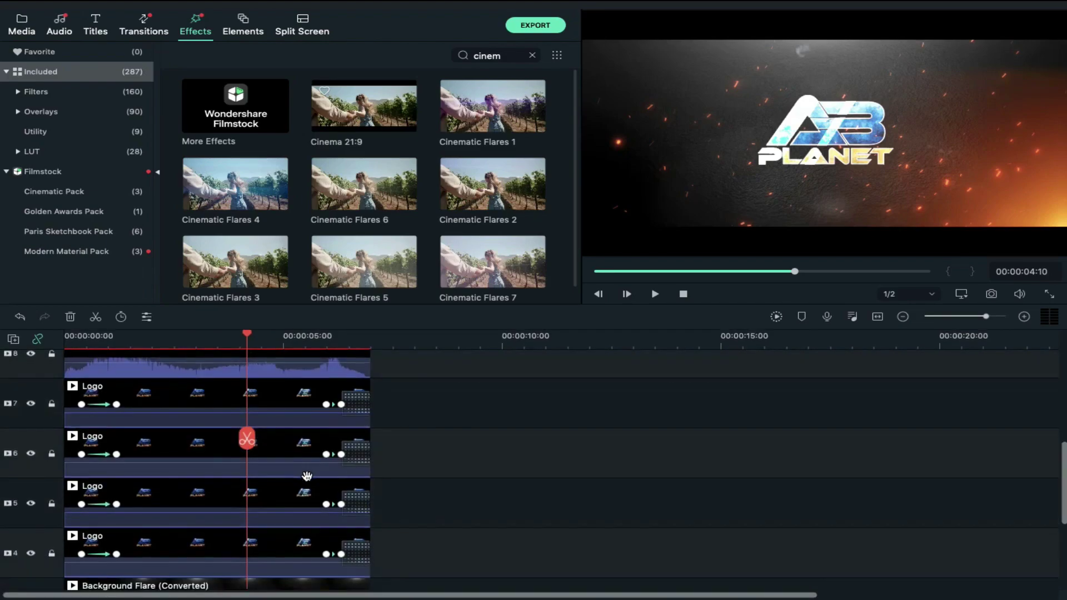
{"action": "double_click", "coordinate": [195, 402]}
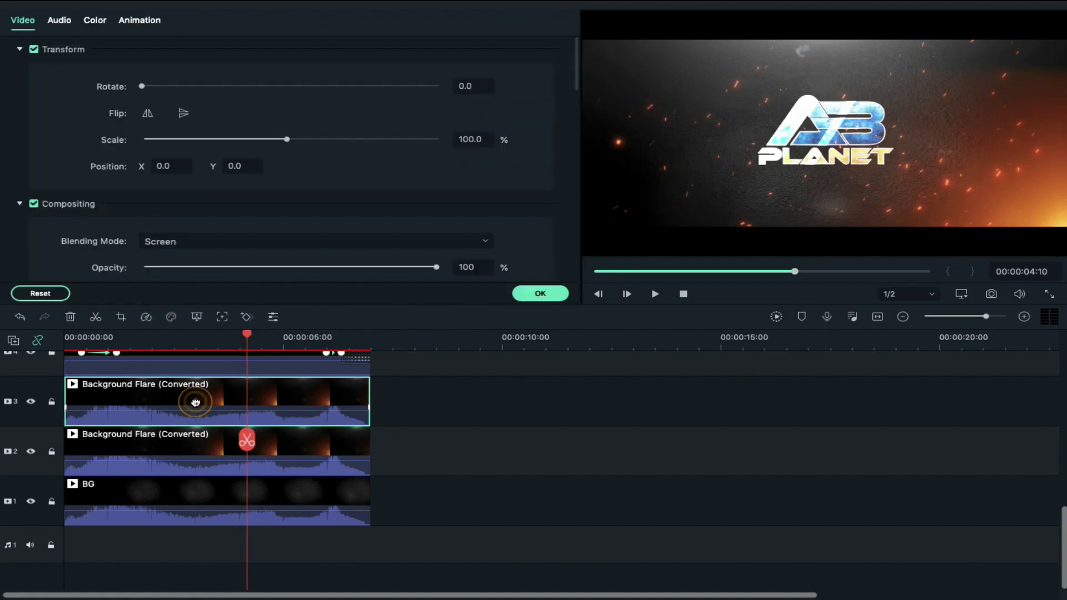
{"action": "left_click_drag", "start_coordinate": [827, 11], "coordinate": [826, 35]}
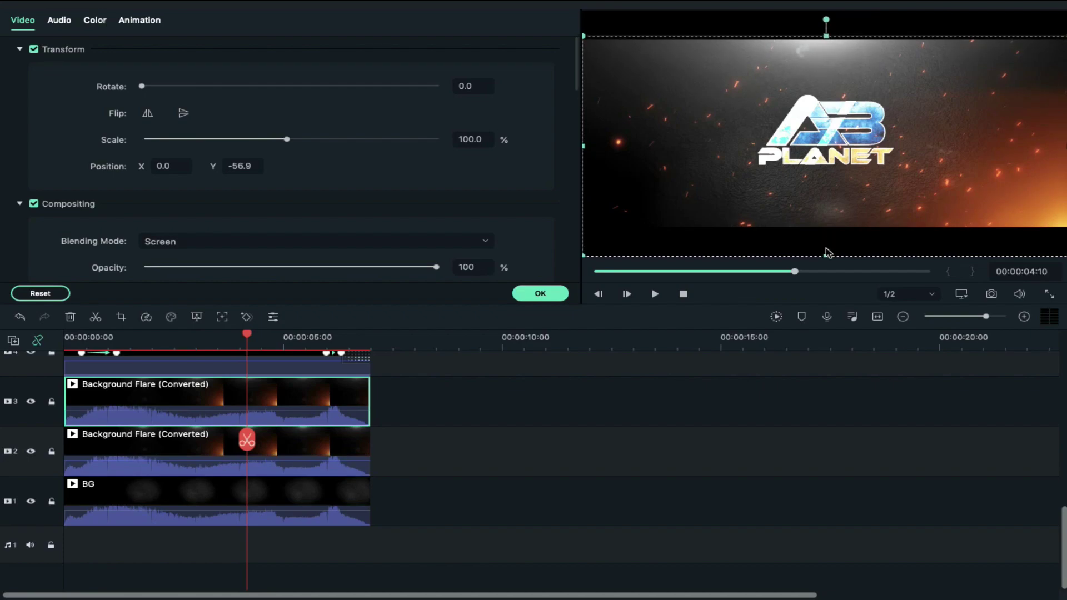
{"action": "left_click_drag", "start_coordinate": [825, 254], "coordinate": [827, 229]}
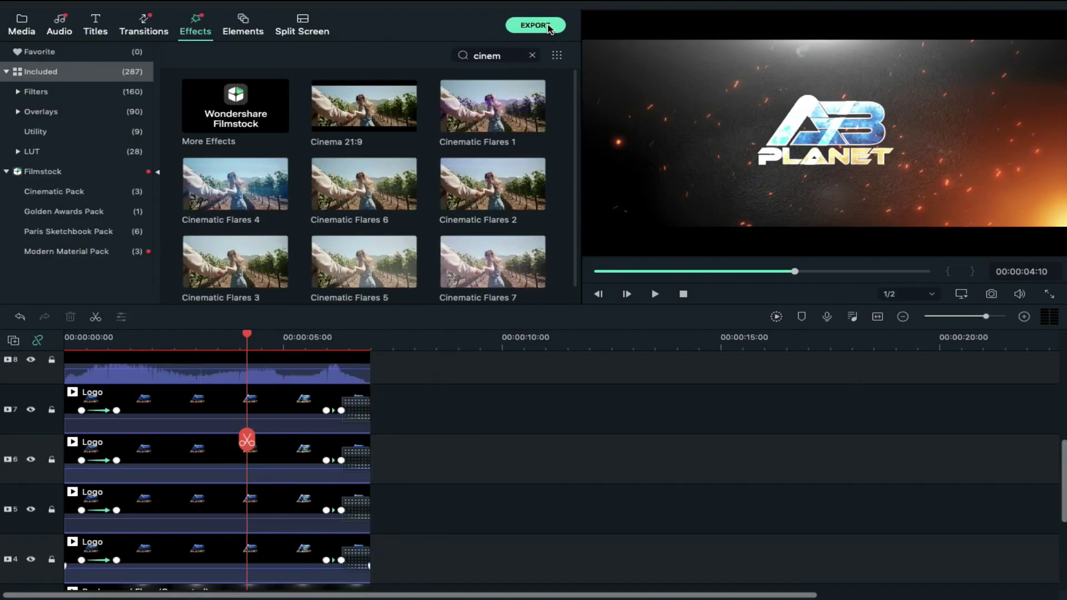
- Set up the video export to save into the Elements folder under the name My Logo
{"action": "left_click", "coordinate": [535, 25]}
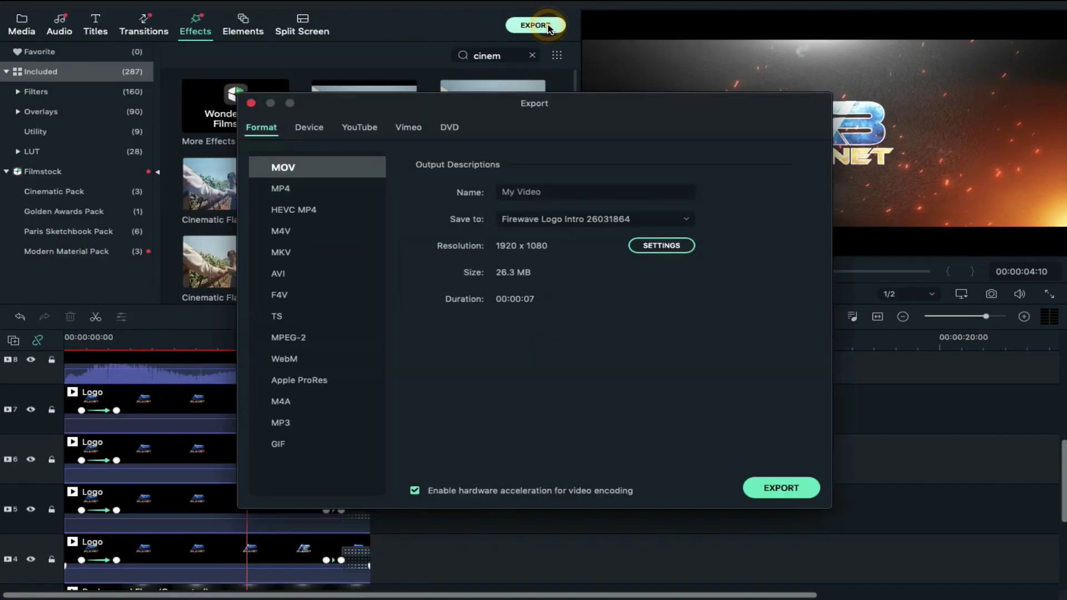
{"action": "left_click", "coordinate": [581, 223]}
{"action": "left_click", "coordinate": [562, 307]}
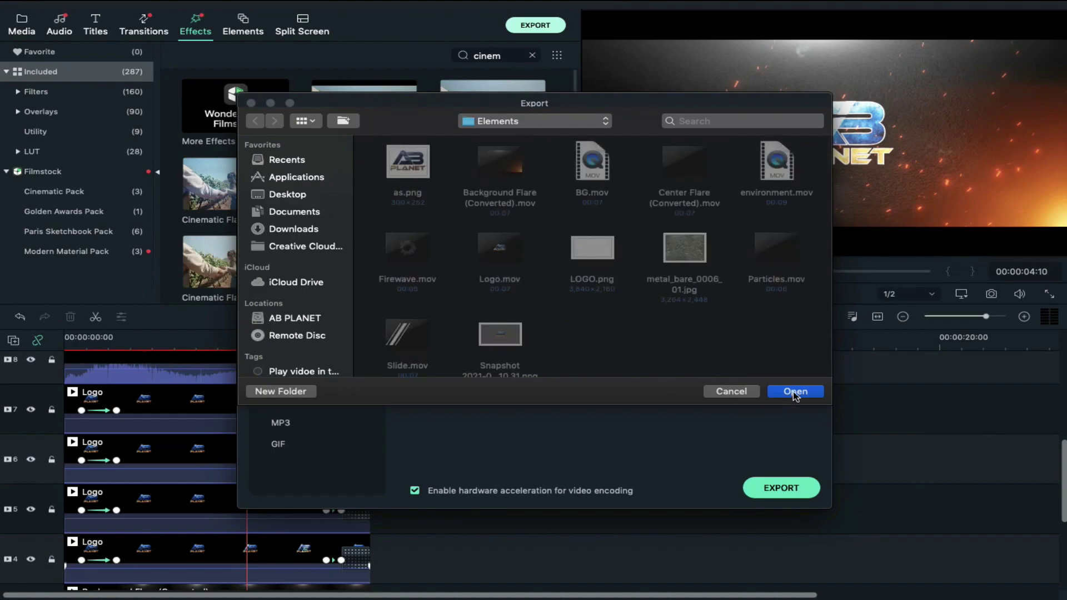
{"action": "left_click", "coordinate": [793, 390]}
{"action": "left_click", "coordinate": [583, 190]}
{"action": "left_click", "coordinate": [583, 191]}
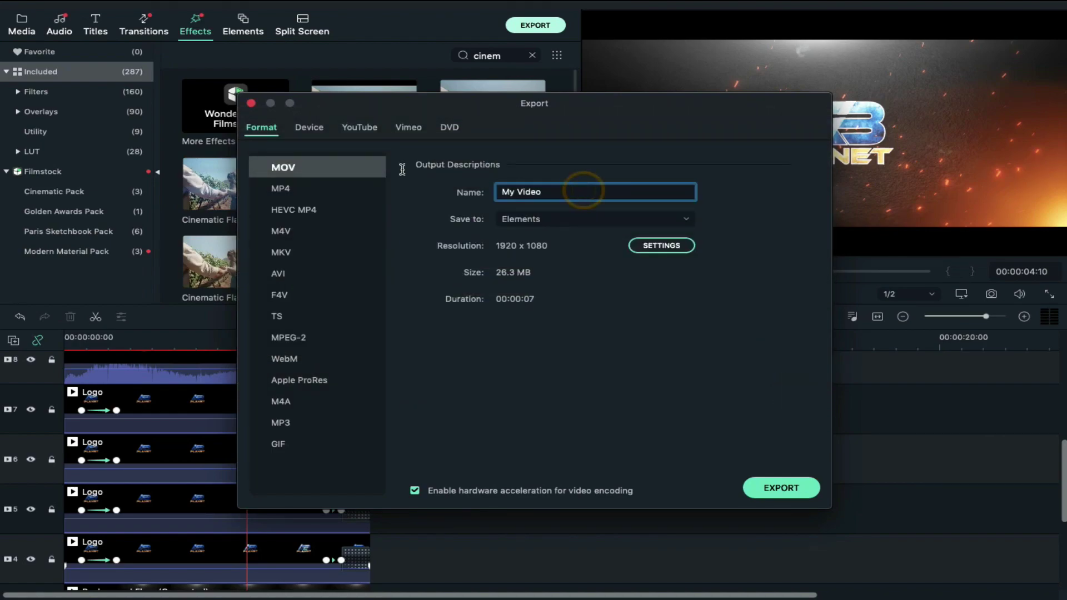
{"action": "key", "text": "super+a"}
{"action": "type", "text": "M"}
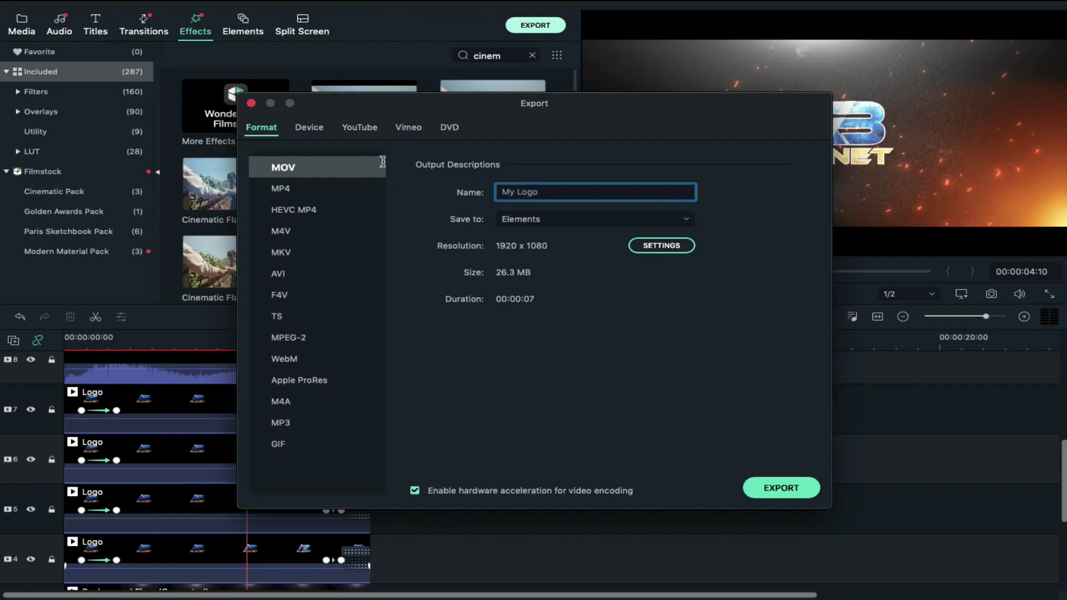
- Choose the MP4 format with Best quality and export the video
{"action": "left_click", "coordinate": [291, 190]}
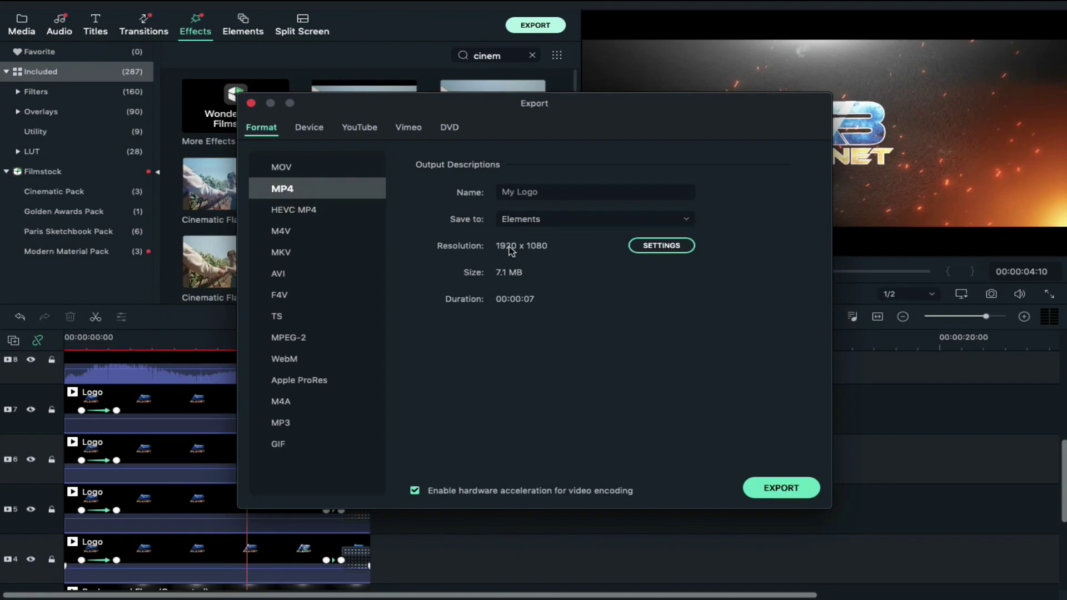
{"action": "left_click", "coordinate": [661, 245]}
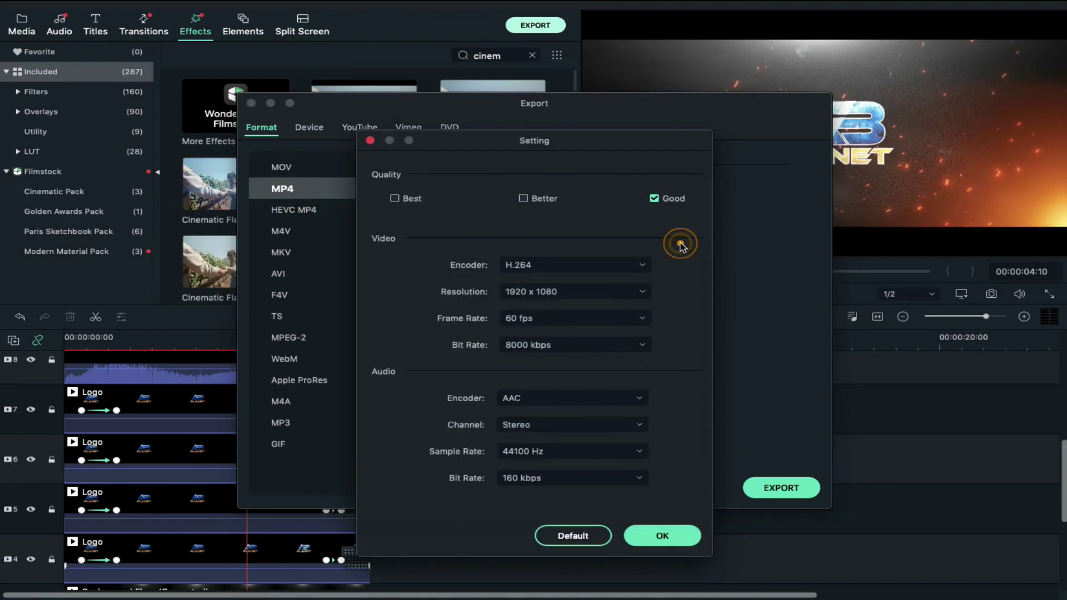
{"action": "left_click", "coordinate": [401, 200]}
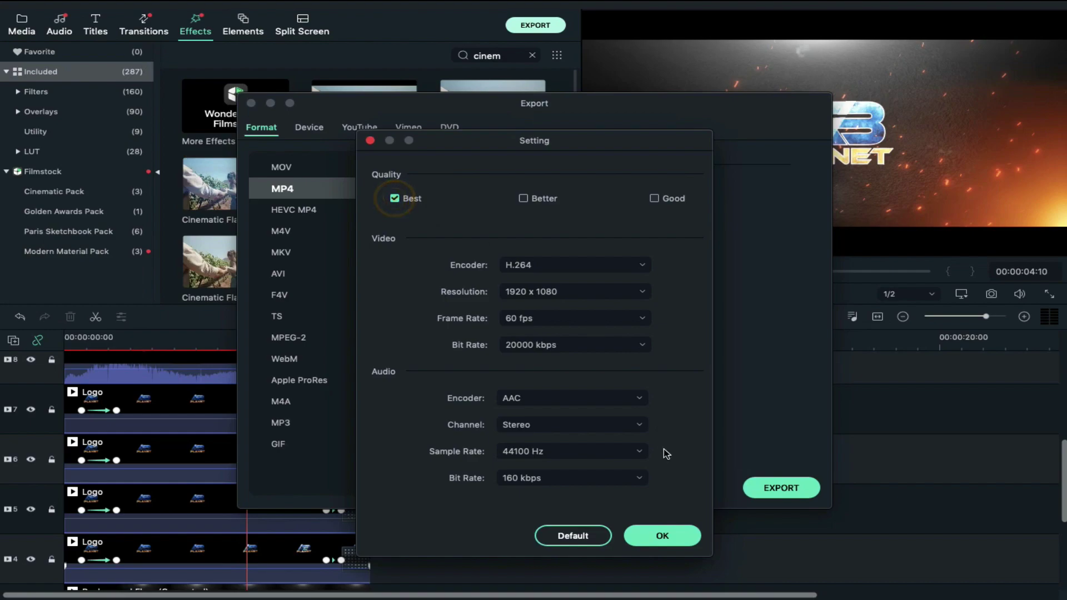
{"action": "left_click", "coordinate": [678, 534]}
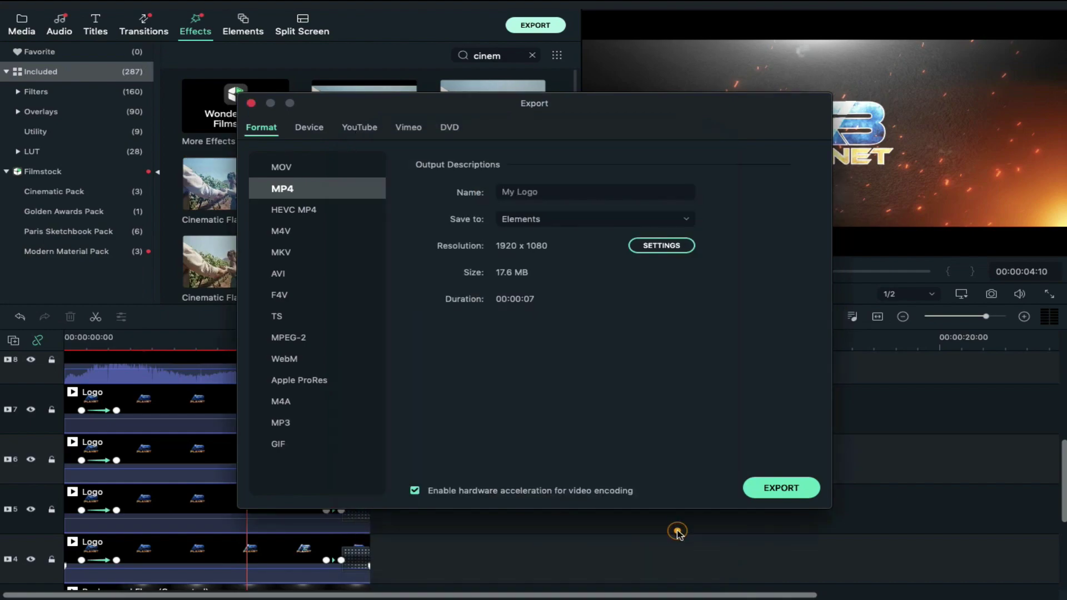
{"action": "left_click", "coordinate": [796, 486]}
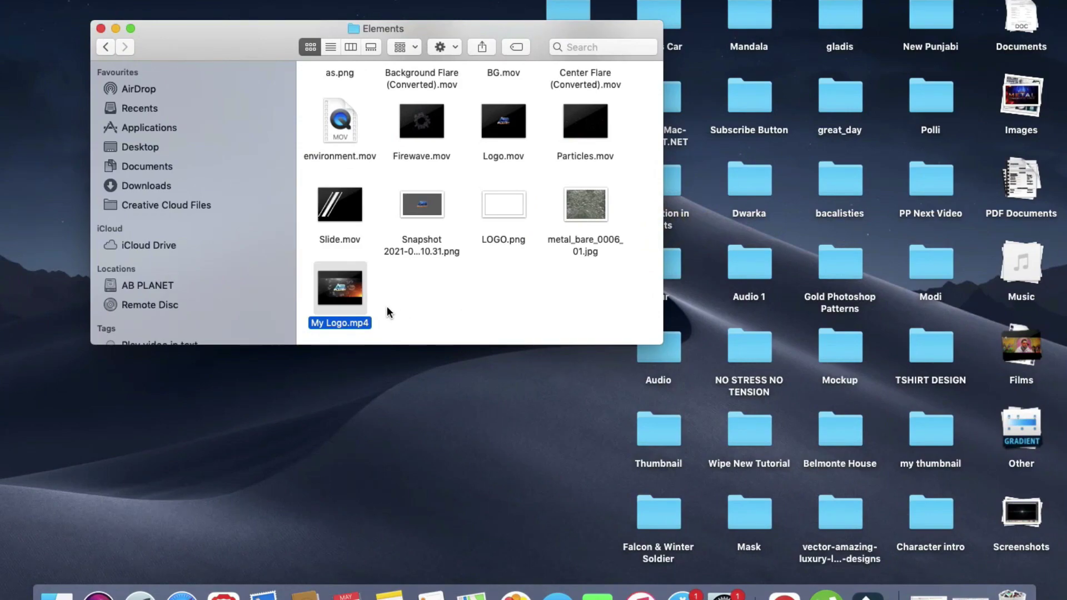
- Open the exported My Logo.mp4 from the Elements folder and play it
{"action": "double_click", "coordinate": [350, 291]}
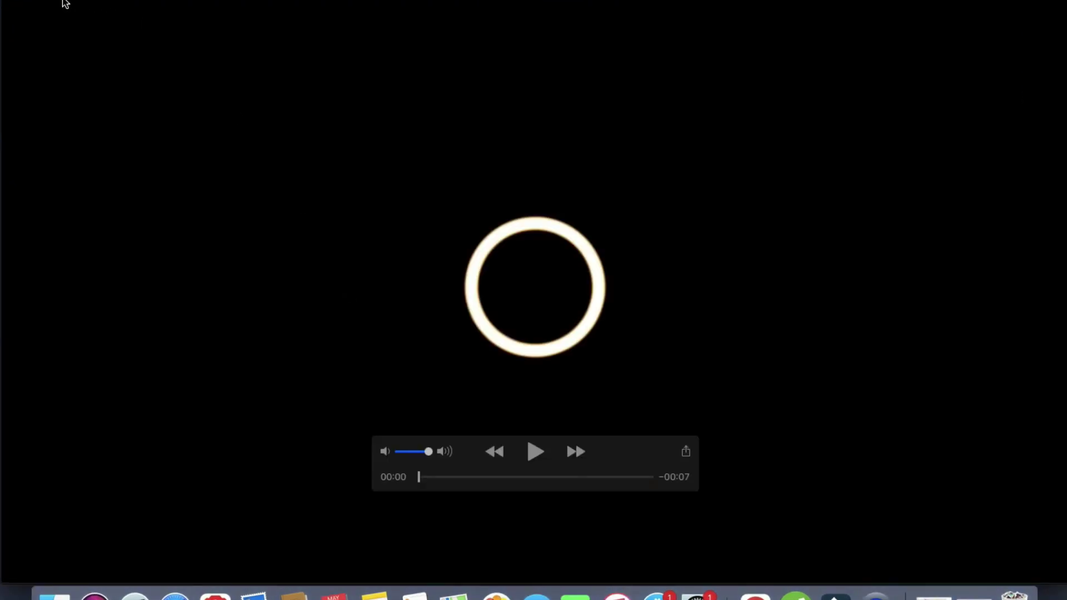
{"action": "key", "text": "space"}
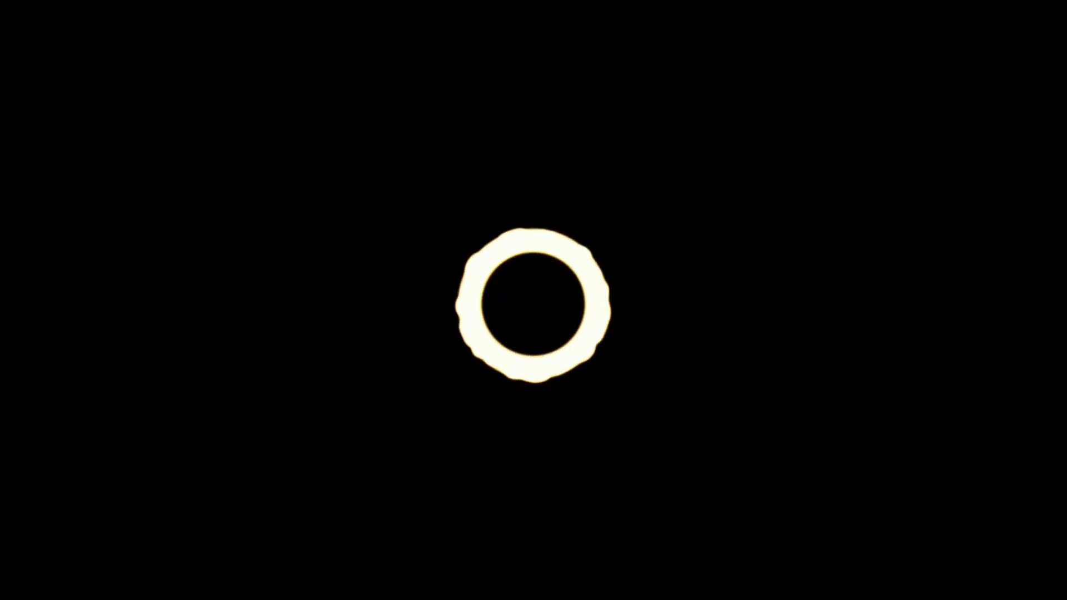